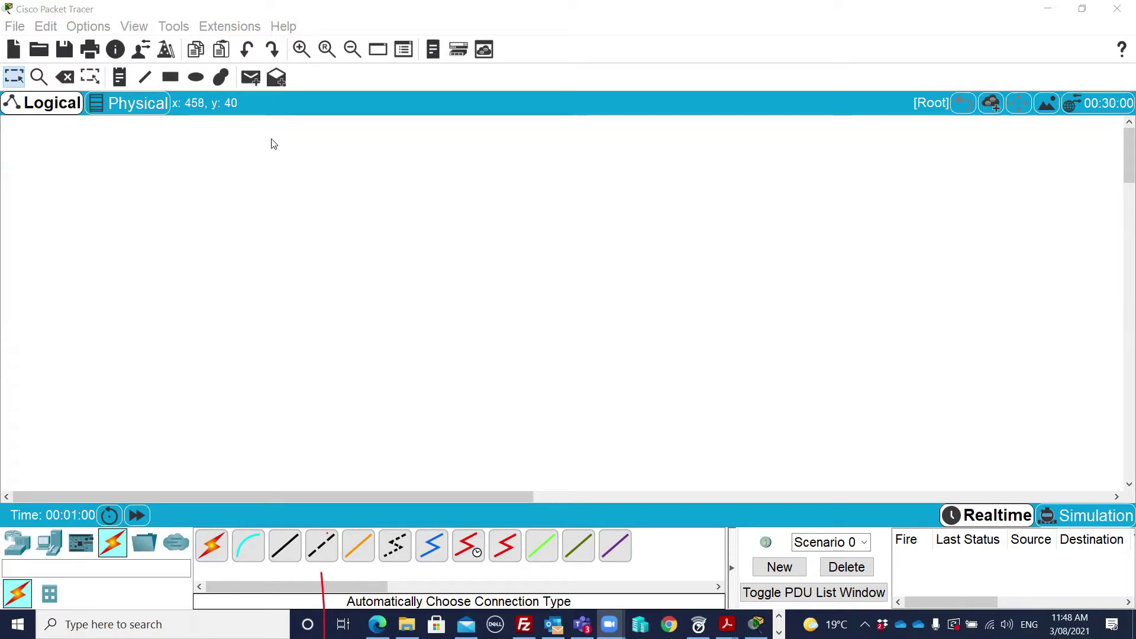
Browse the available routers, switches, hubs, wireless devices, security devices, end devices and connection types.
left_click(20, 545)
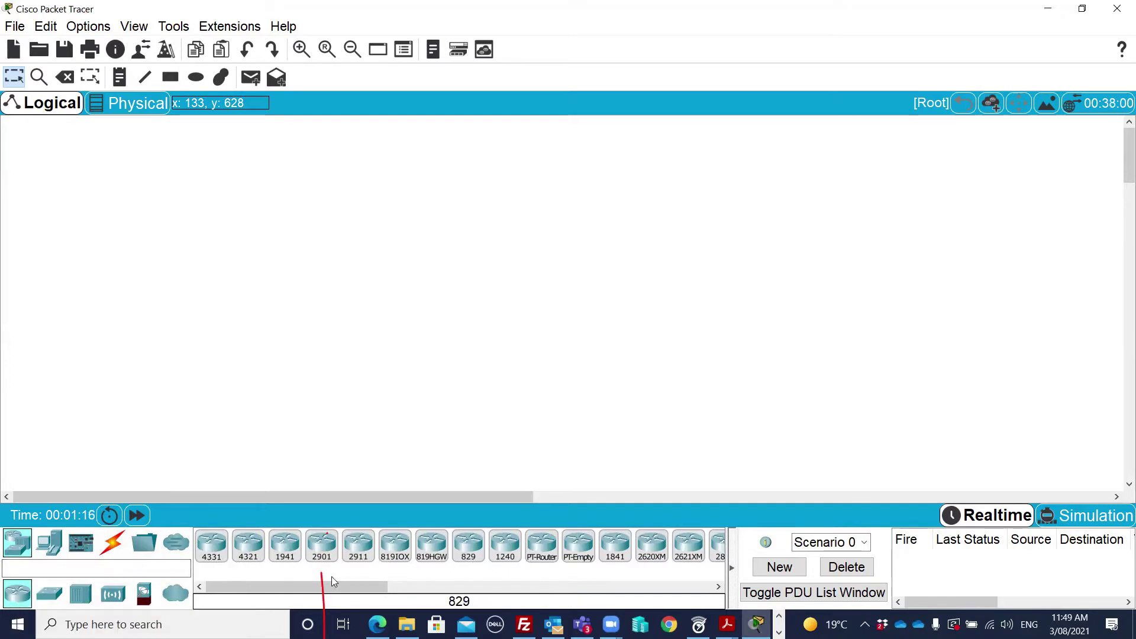
left_click(49, 594)
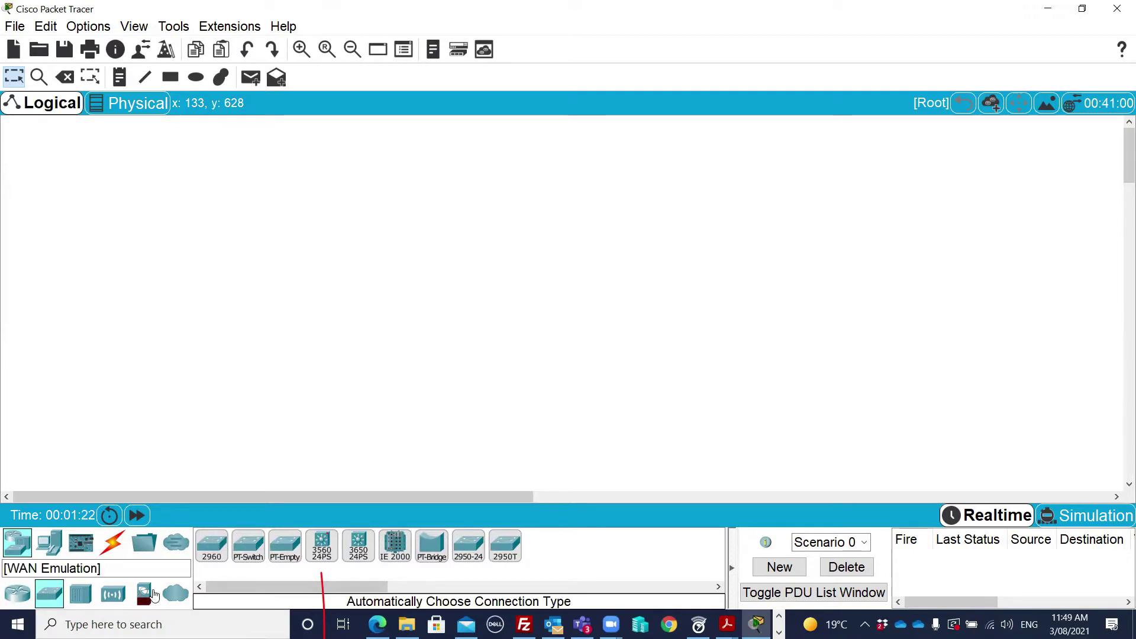
left_click(81, 595)
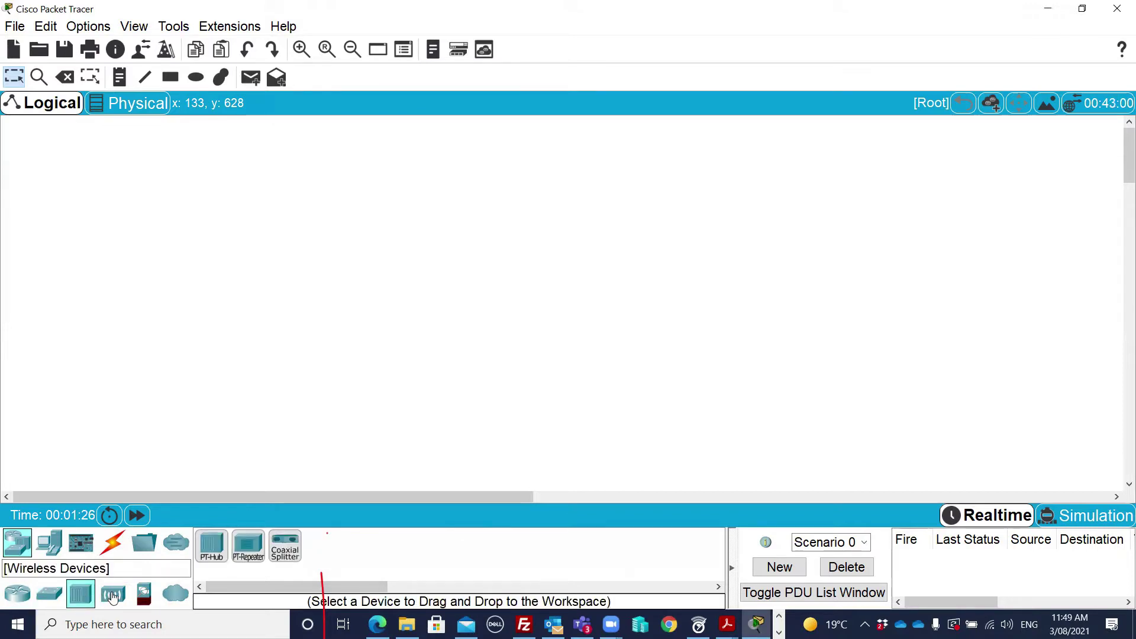
left_click(113, 596)
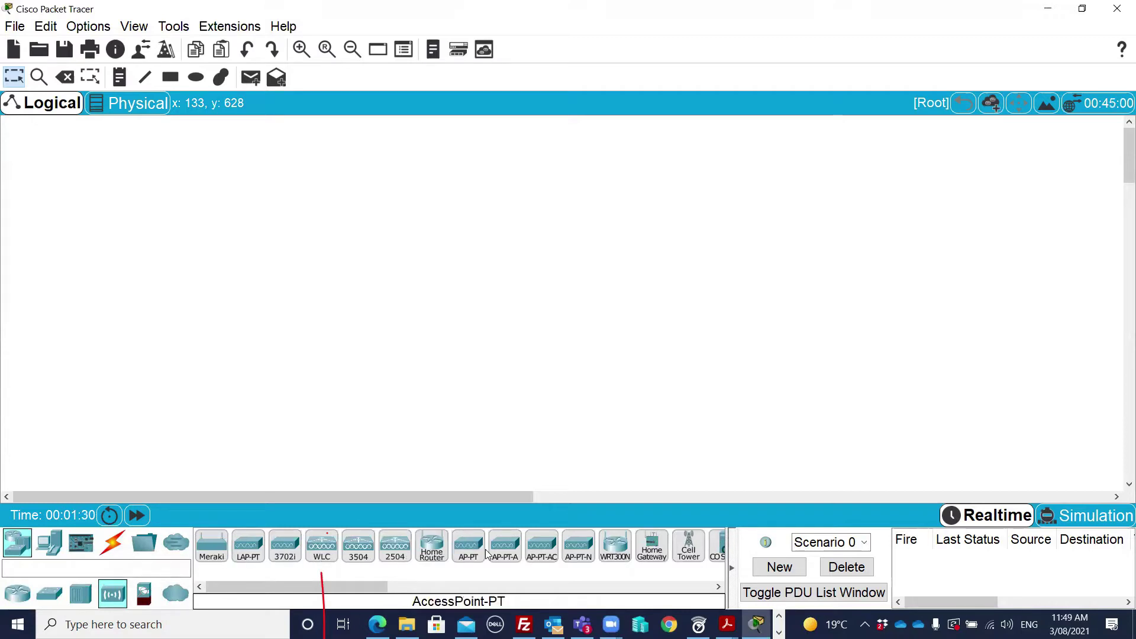
left_click(144, 594)
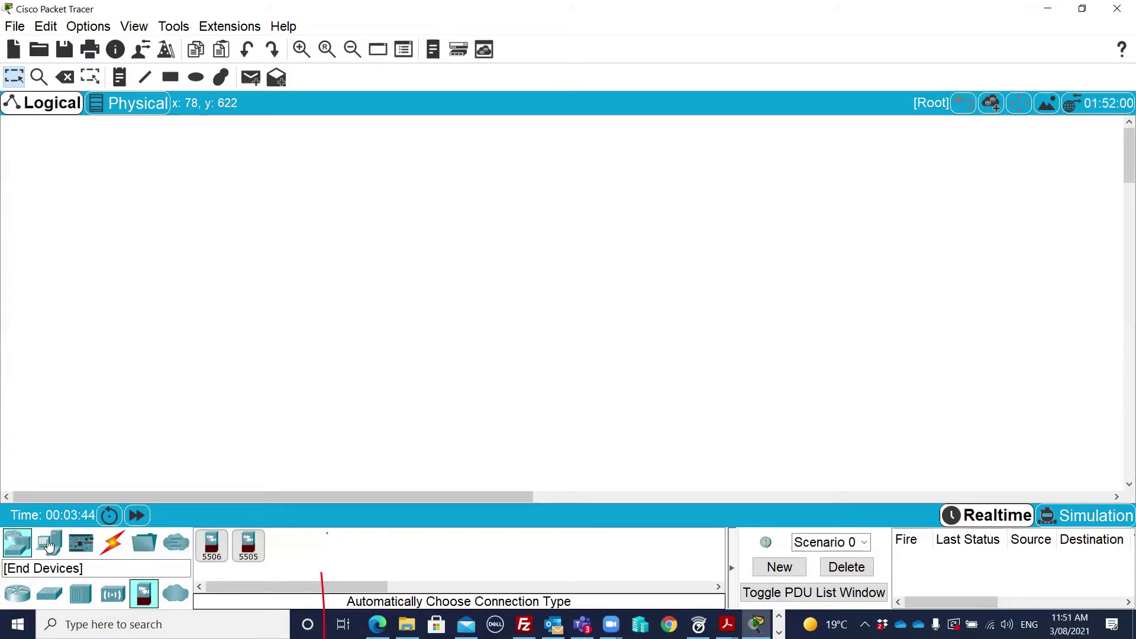
left_click(50, 545)
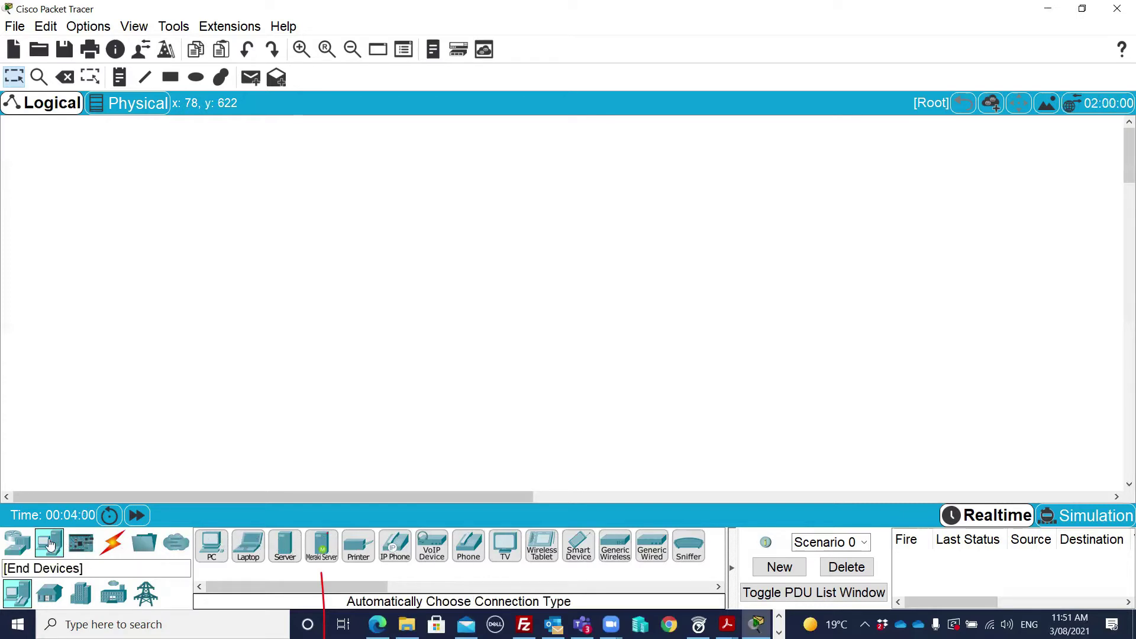
left_click(115, 545)
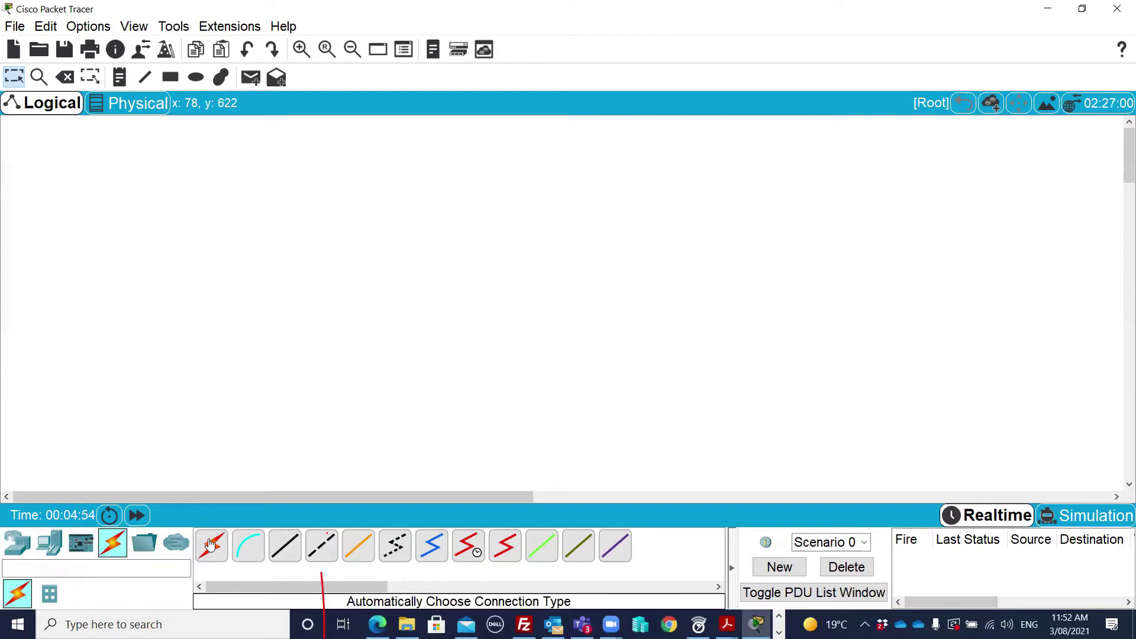
Place a 2960 switch in the logical workspace.
left_click(14, 544)
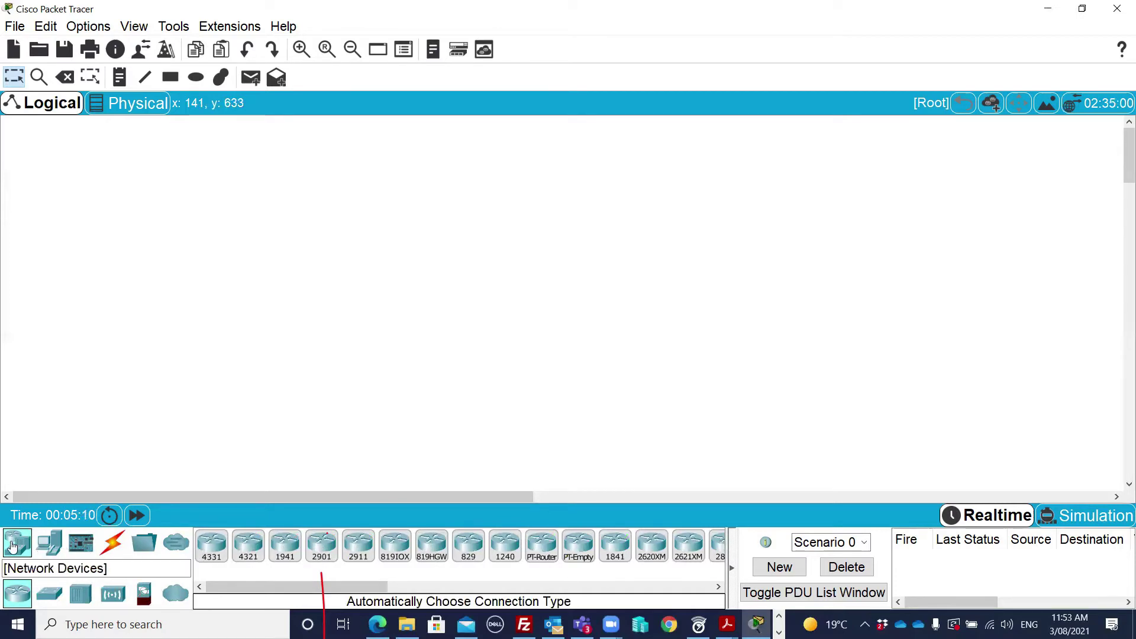
left_click(50, 595)
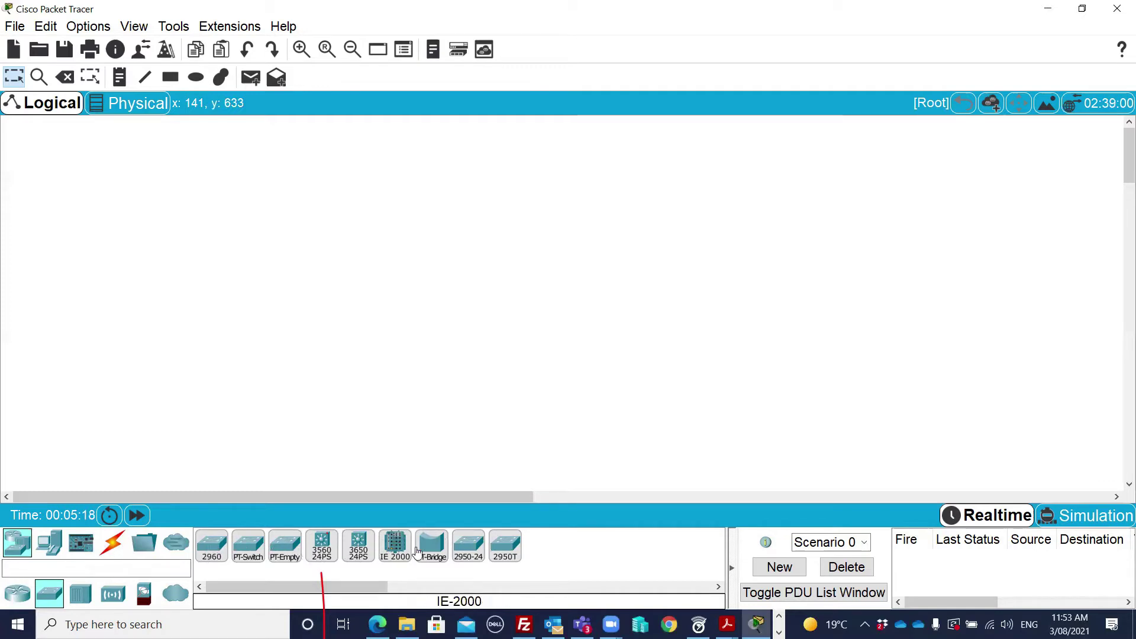
left_click_drag(211, 551, 249, 276)
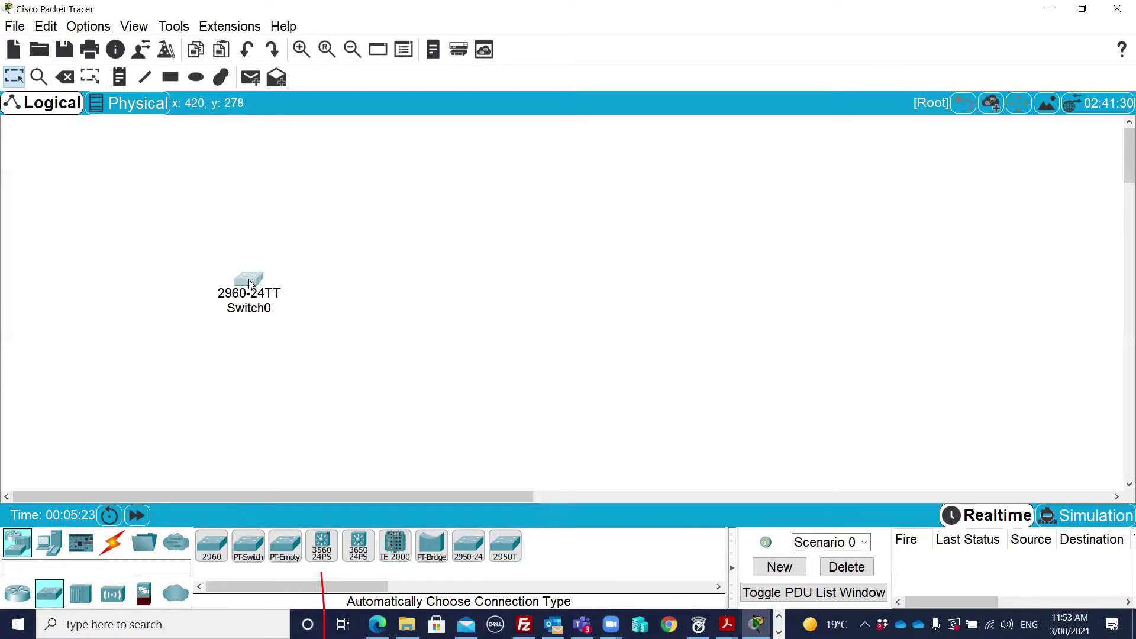
Add two PCs below the switch, one on each side, and space out the three devices.
left_click(51, 549)
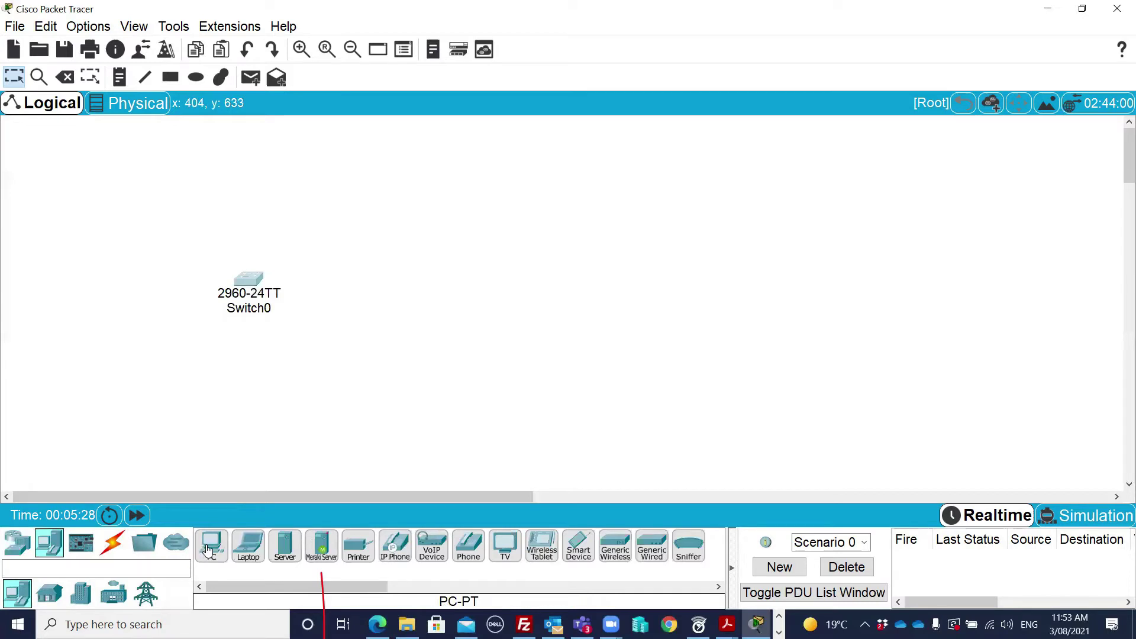
left_click_drag(212, 545, 174, 398)
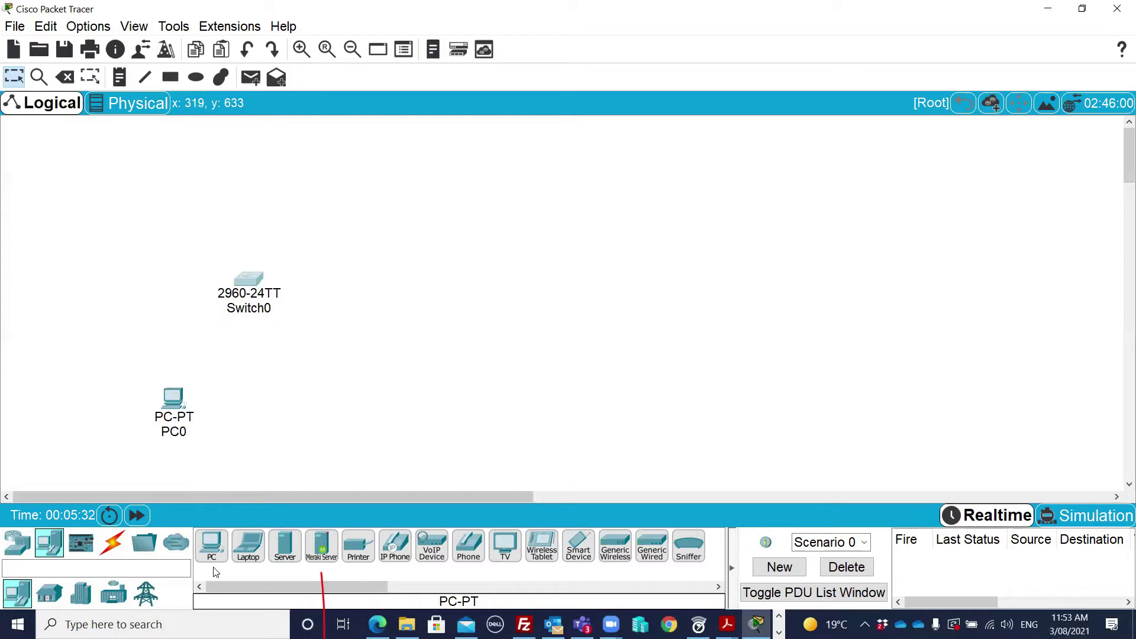
left_click_drag(212, 546, 325, 394)
left_click_drag(173, 405, 158, 403)
left_click_drag(322, 398, 340, 394)
left_click_drag(265, 283, 268, 270)
left_click_drag(266, 270, 266, 272)
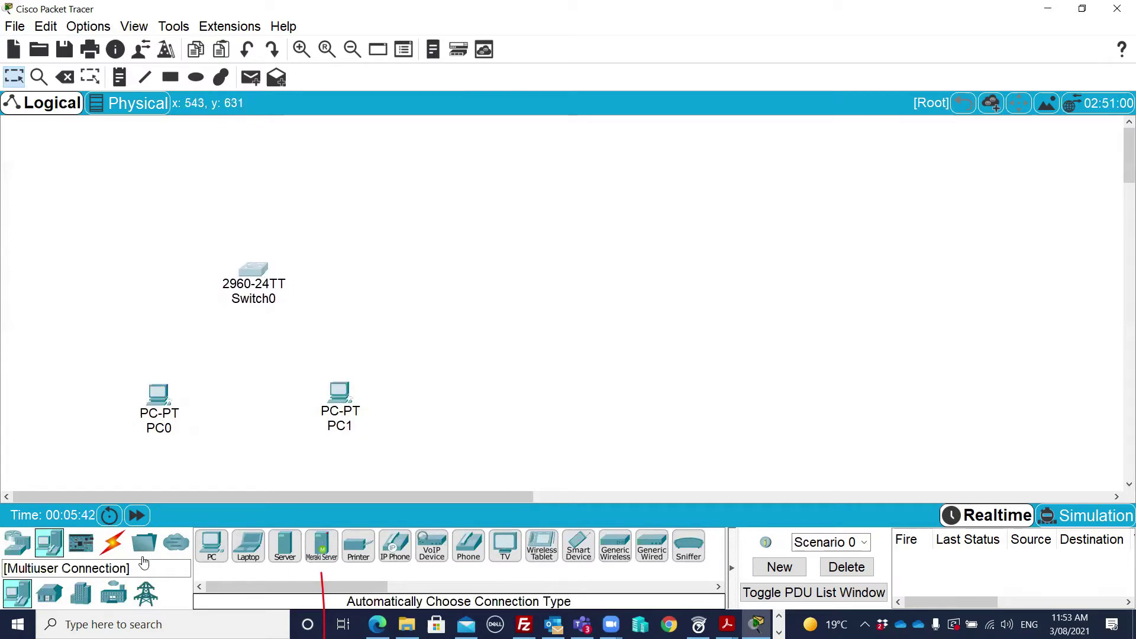
Connect PC0 to Switch0 using the automatically chosen connection type.
left_click(112, 543)
left_click(213, 553)
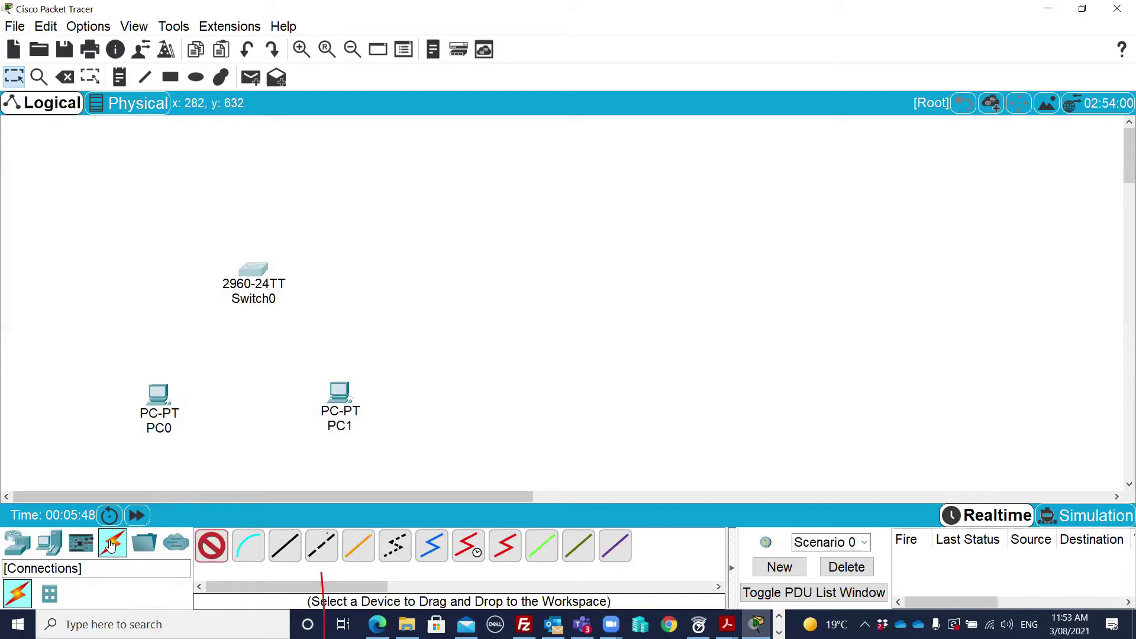
left_click(210, 552)
left_click(209, 550)
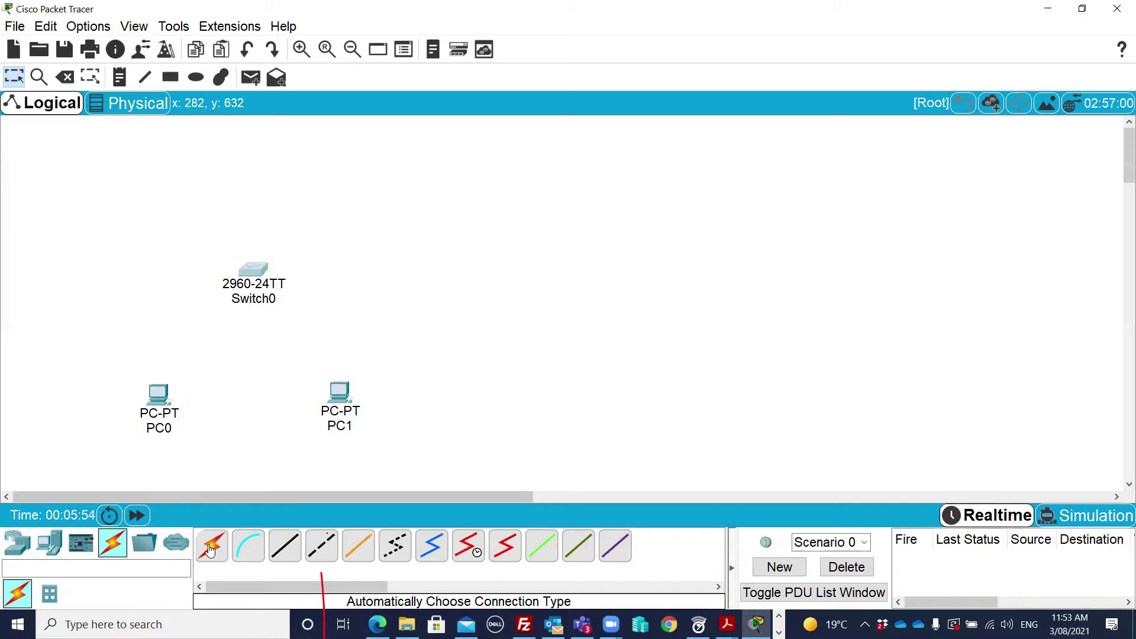
left_click(209, 551)
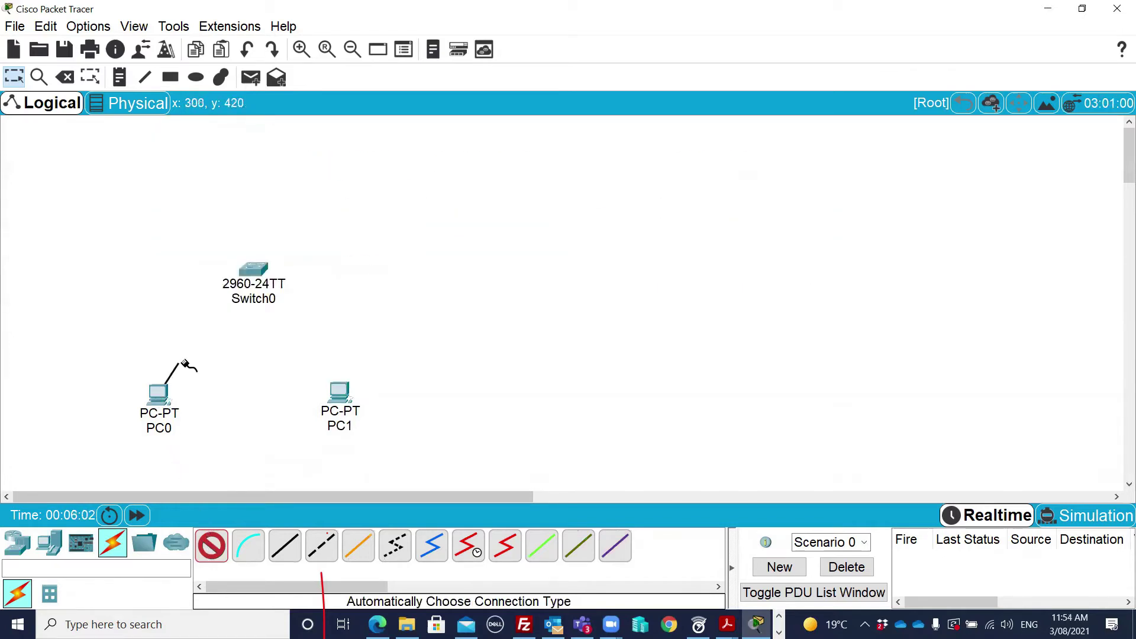
left_click(253, 270)
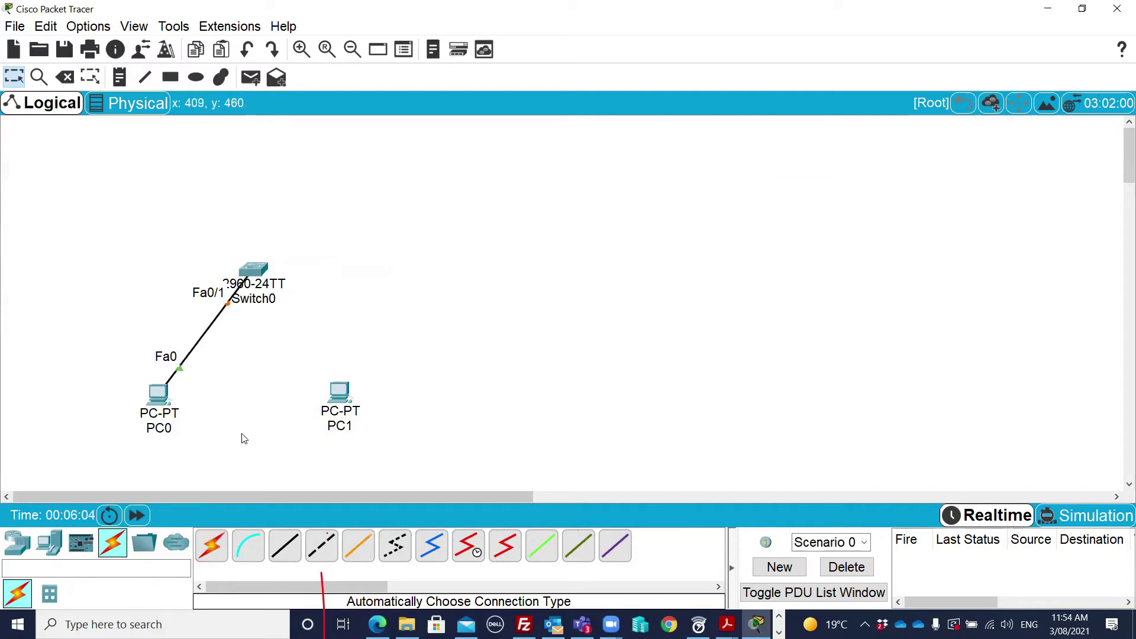
Connect PC1 to Switch0 using the automatically chosen connection type.
left_click(211, 549)
left_click(339, 390)
left_click(254, 271)
Nudge PC1, PC0 and Switch0 slightly to tidy the layout of the topology.
left_click_drag(333, 390, 342, 402)
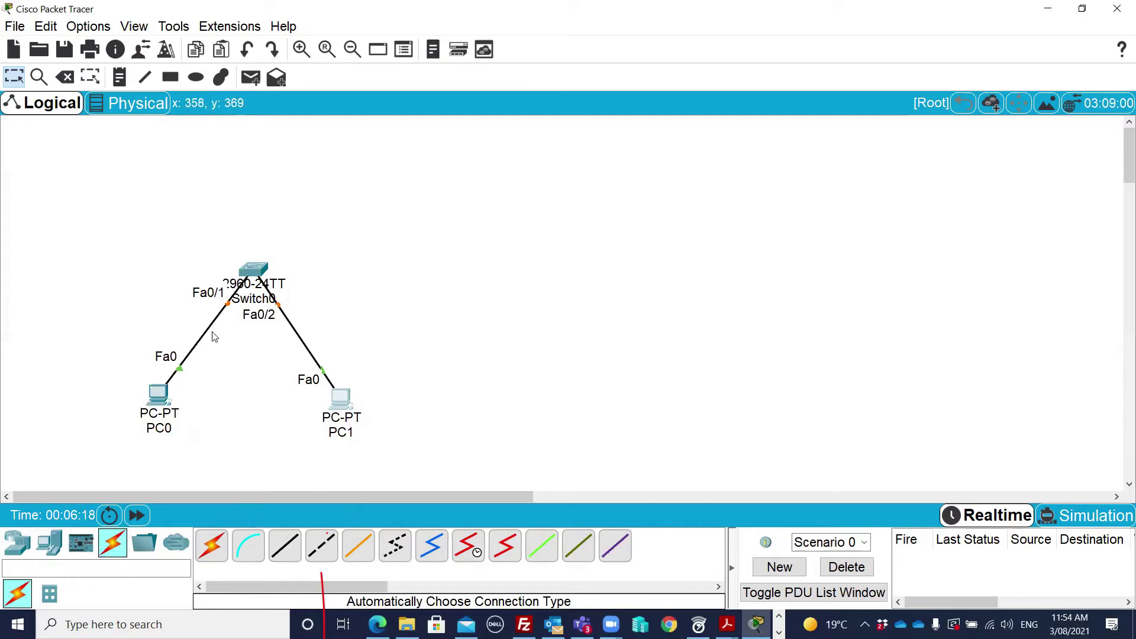
mouse_move(158, 394)
left_mouse_down()
mouse_move(184, 404)
mouse_move(160, 394)
left_mouse_up()
mouse_move(259, 272)
left_mouse_down()
mouse_move(263, 261)
mouse_move(259, 270)
left_mouse_up()
left_click_drag(163, 395, 156, 400)
left_click_drag(254, 270, 253, 269)
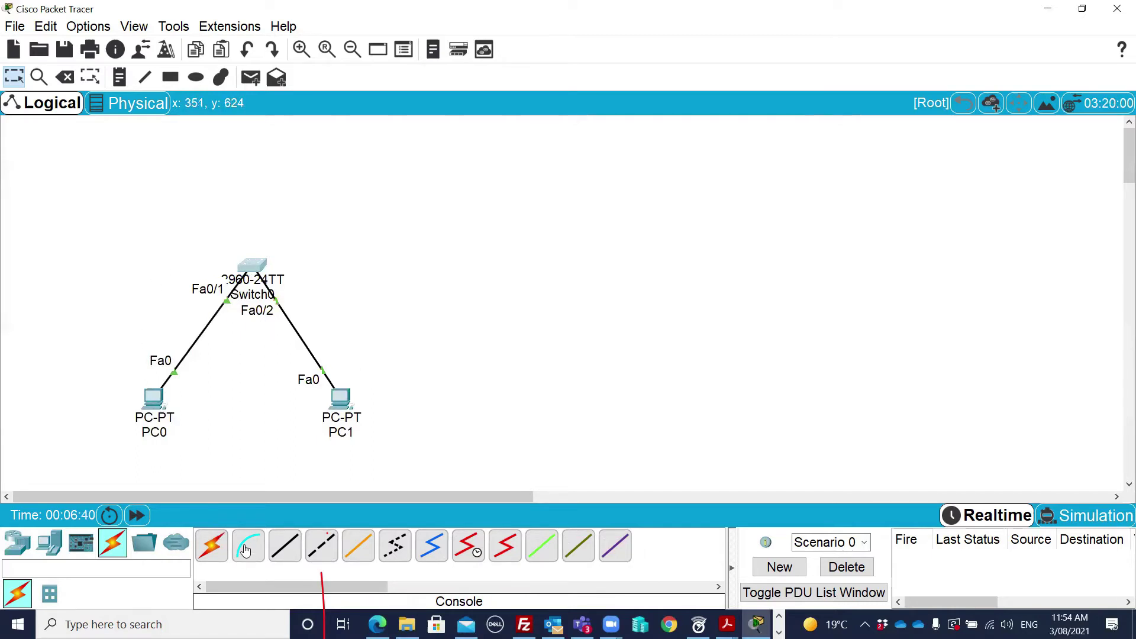
Run a console cable from PC0's RS 232 port to the Console port of Switch0.
left_click(249, 550)
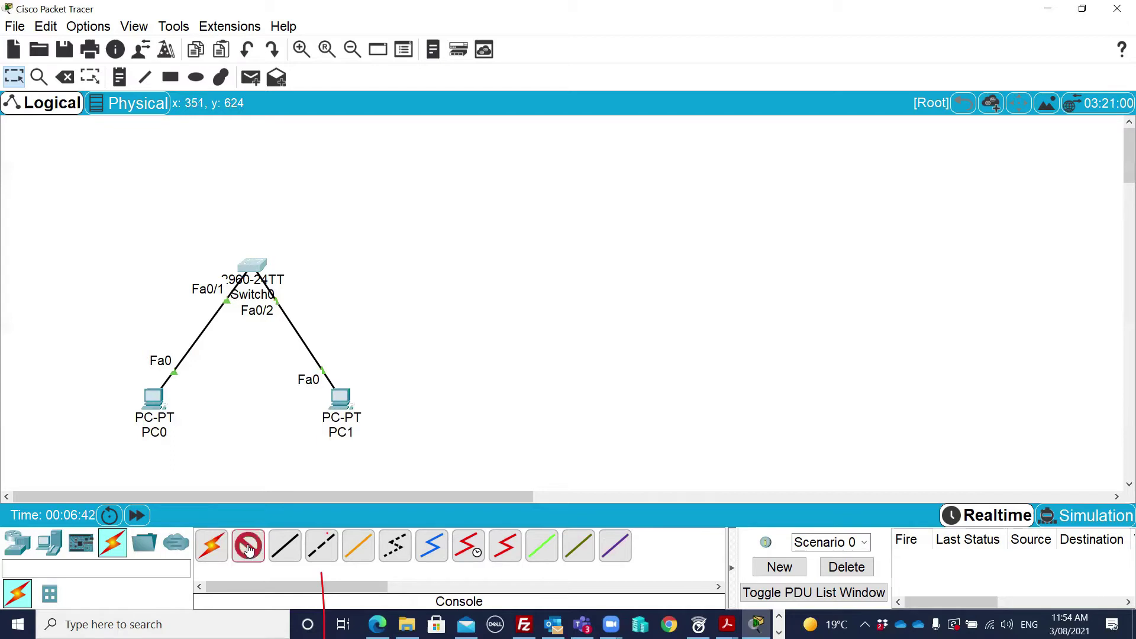
left_click(151, 398)
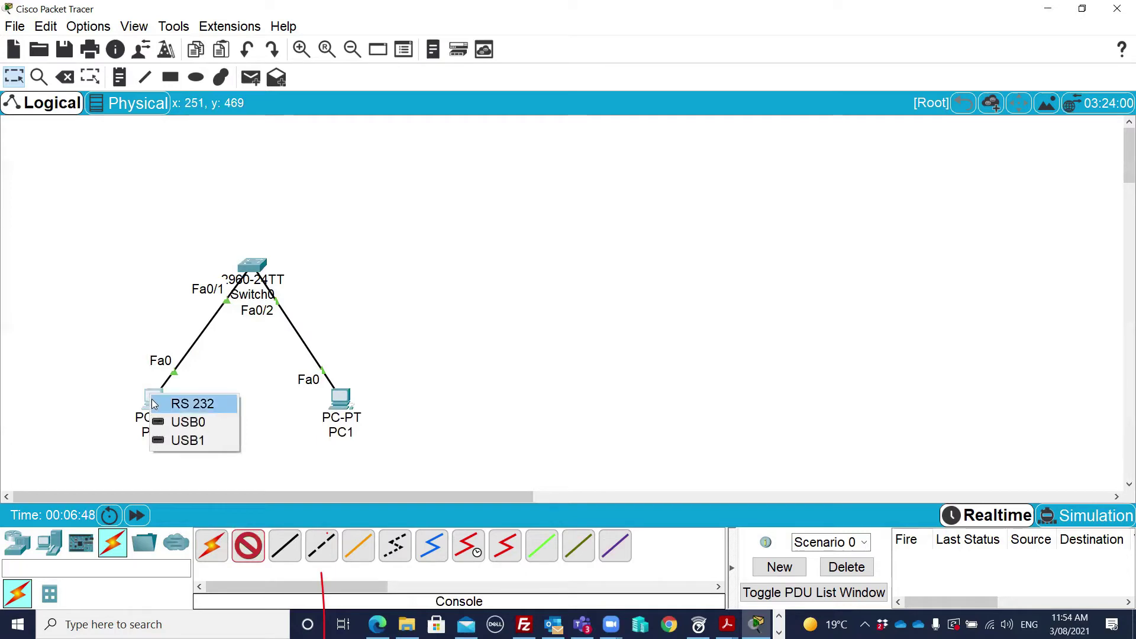
left_click(215, 404)
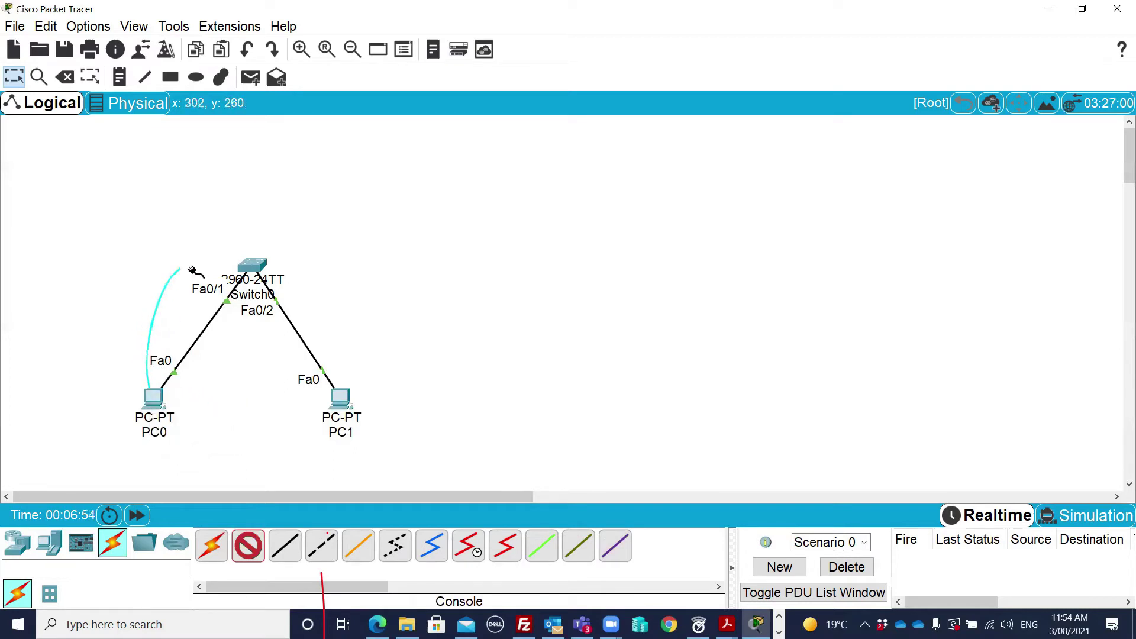
left_click(247, 267)
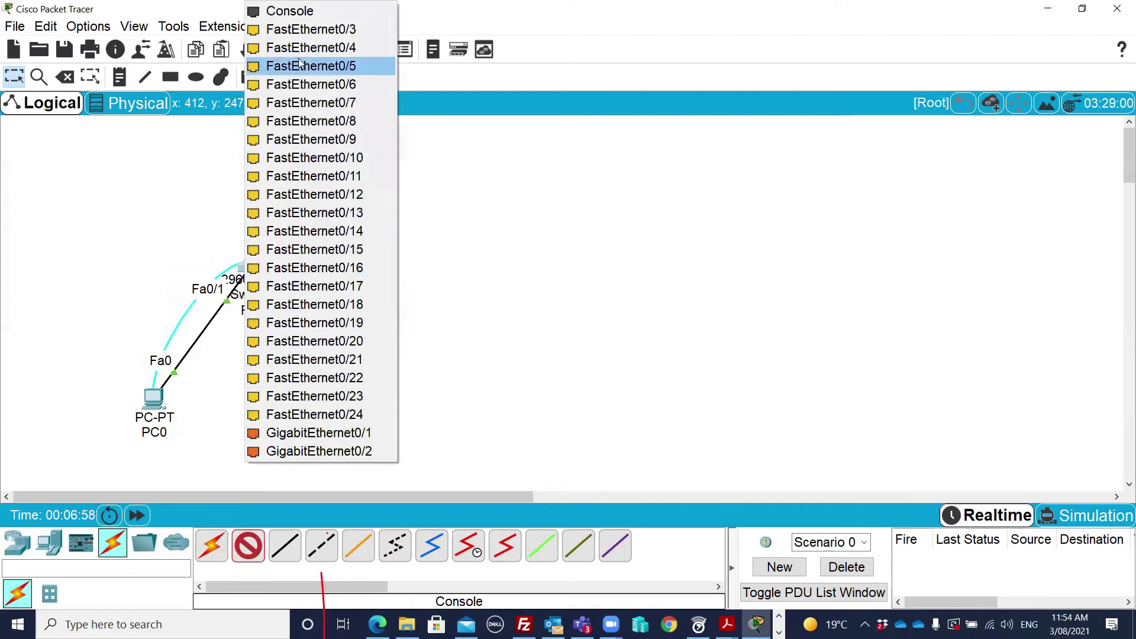
left_click(358, 13)
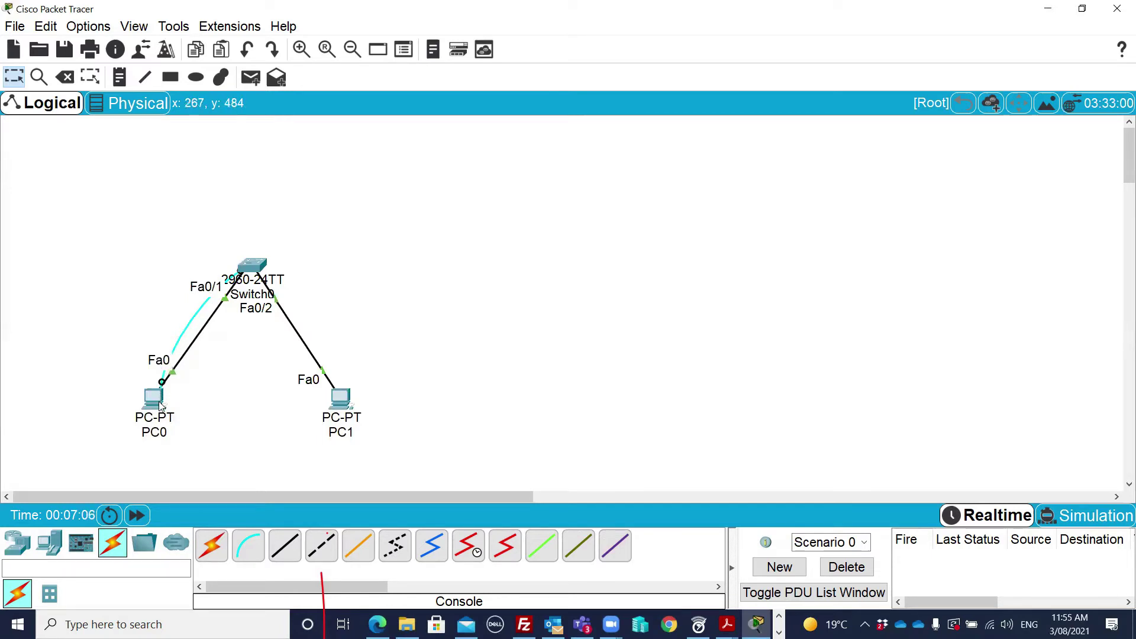
Open PC0's Terminal with the default port configuration and bring up the switch's command prompt.
mouse_move(146, 398)
left_click(154, 401)
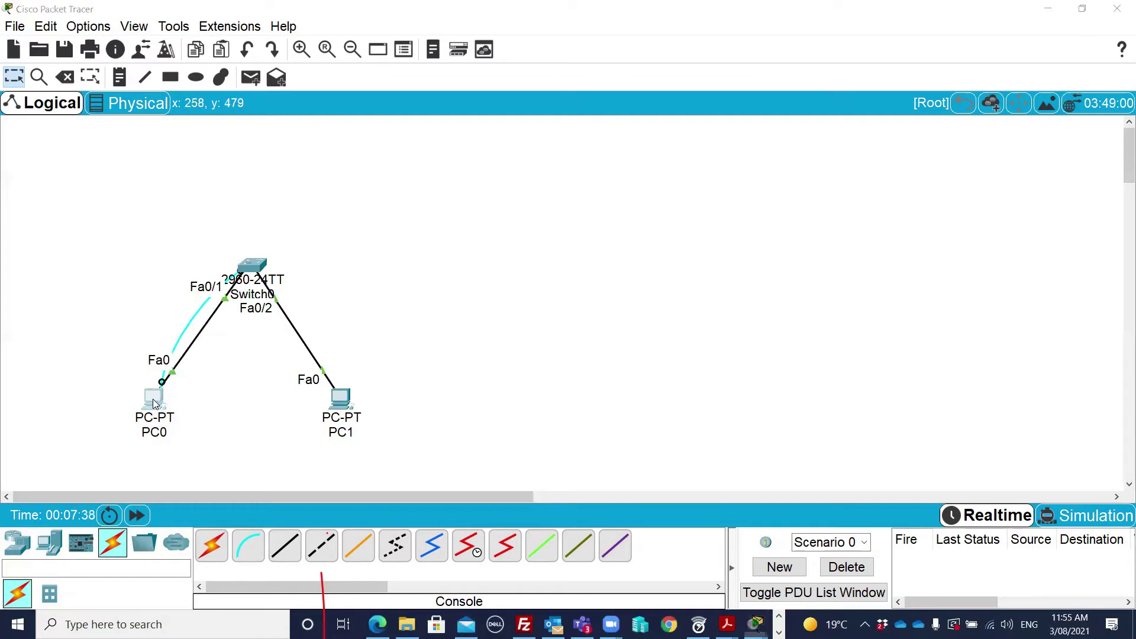
left_click_drag(565, 93, 631, 73)
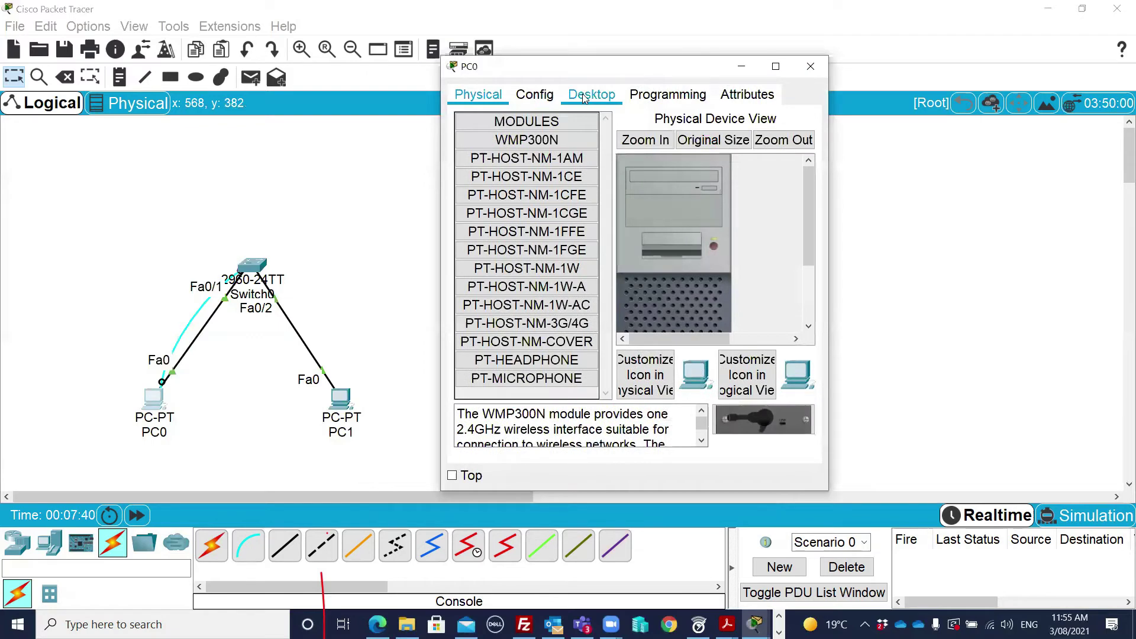
left_click(582, 94)
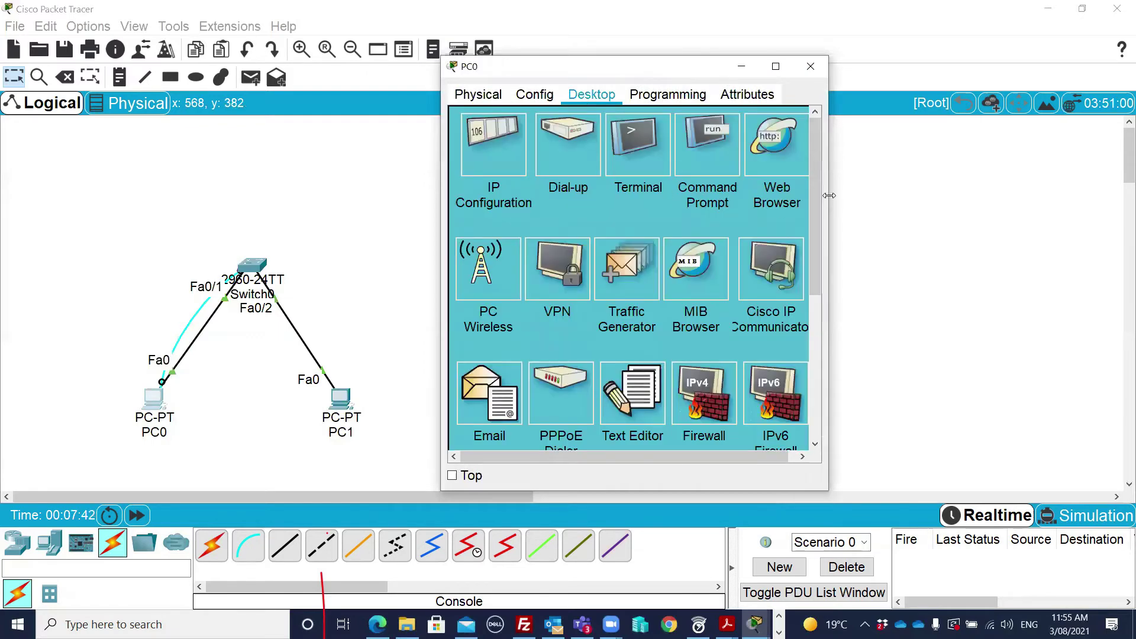
left_click_drag(831, 196, 967, 196)
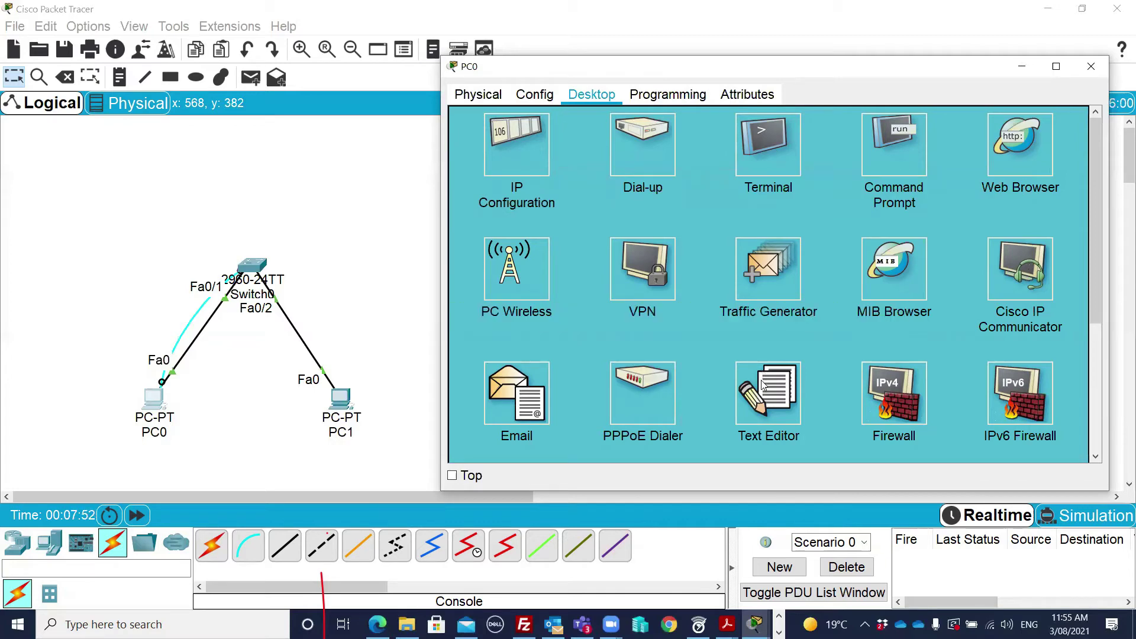
left_click(772, 153)
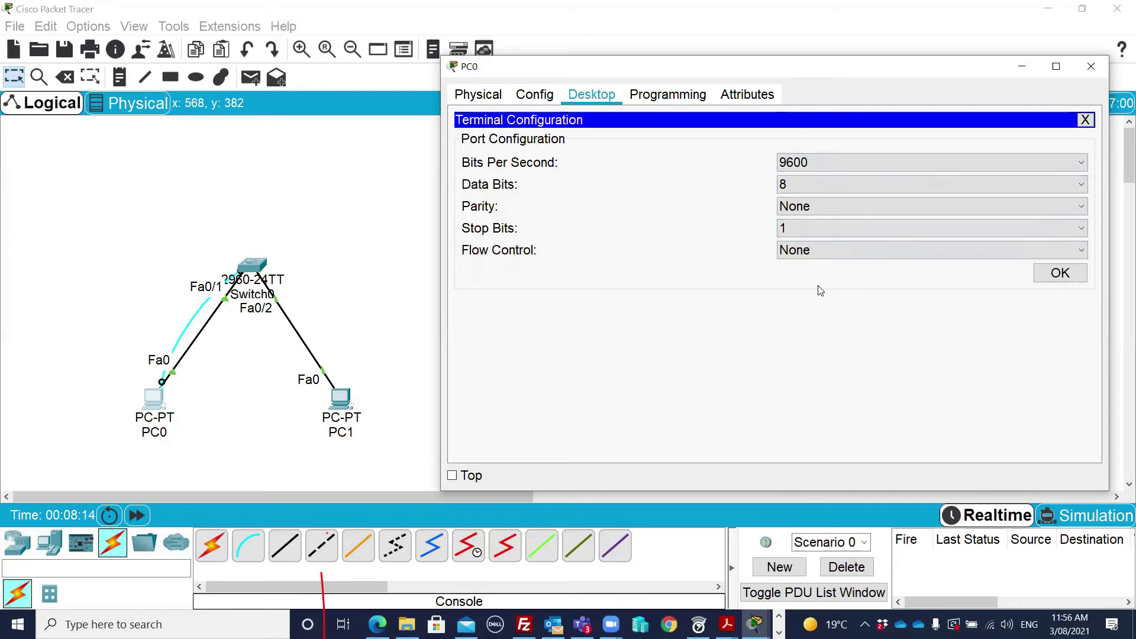
left_click(1060, 274)
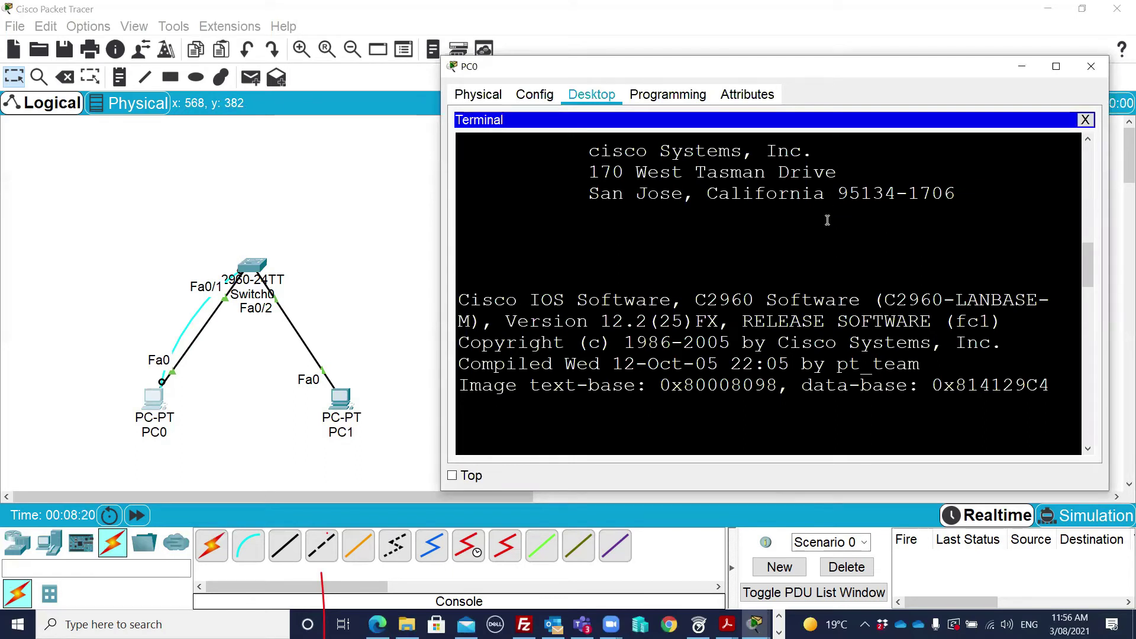
key("Return")
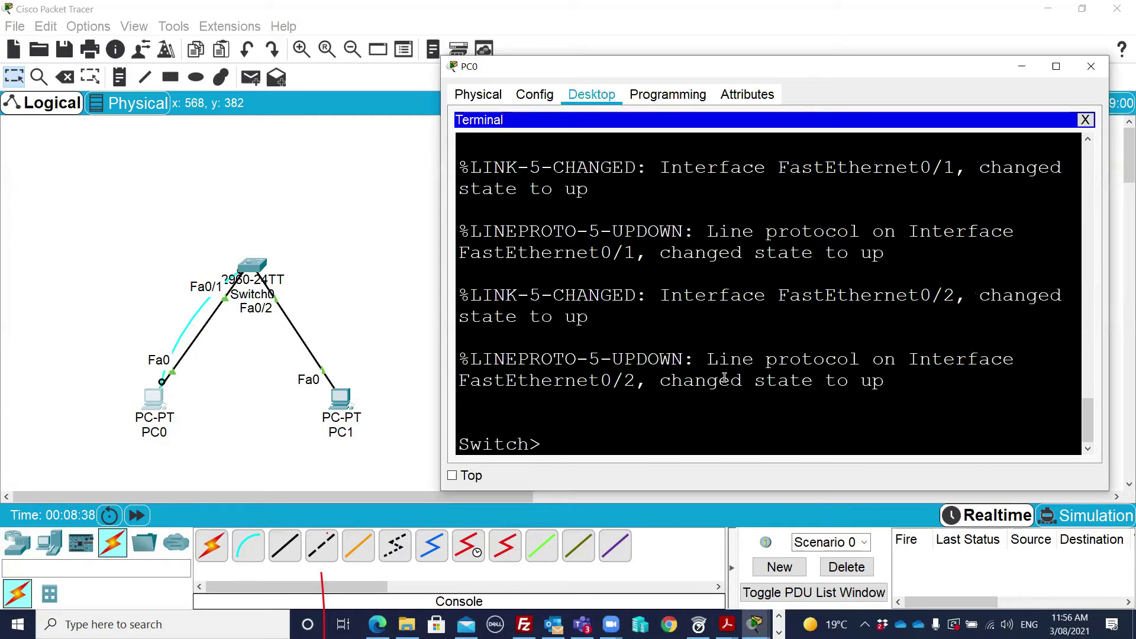
Try the Show run command at the switch's user prompt and enter privileged mode with enable.
type("Show run")
key("Return")
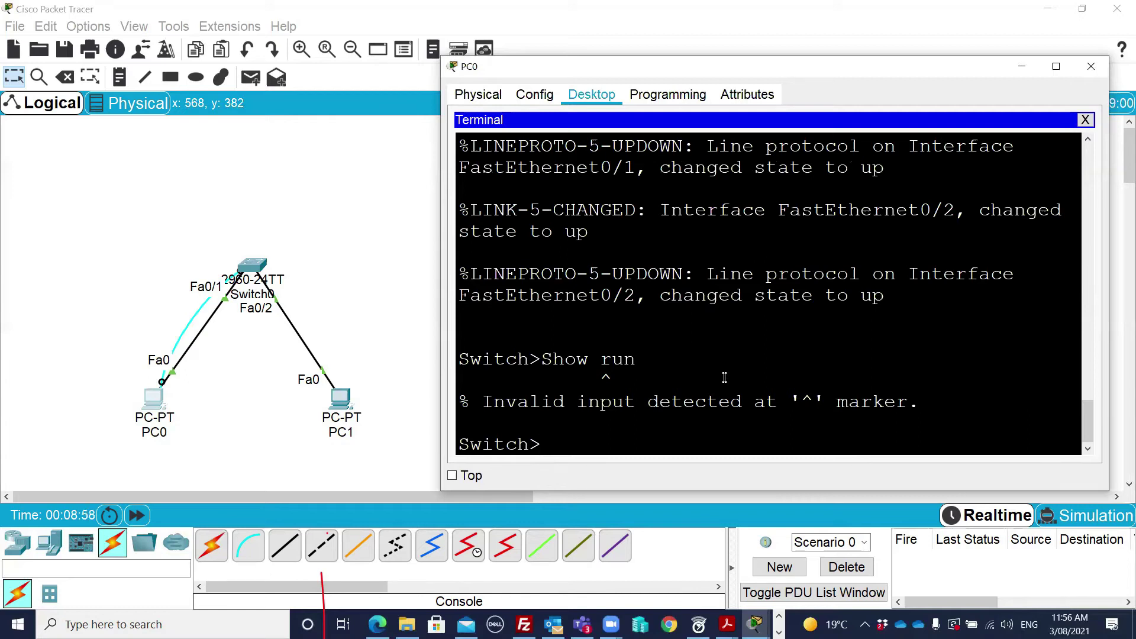
type("ble")
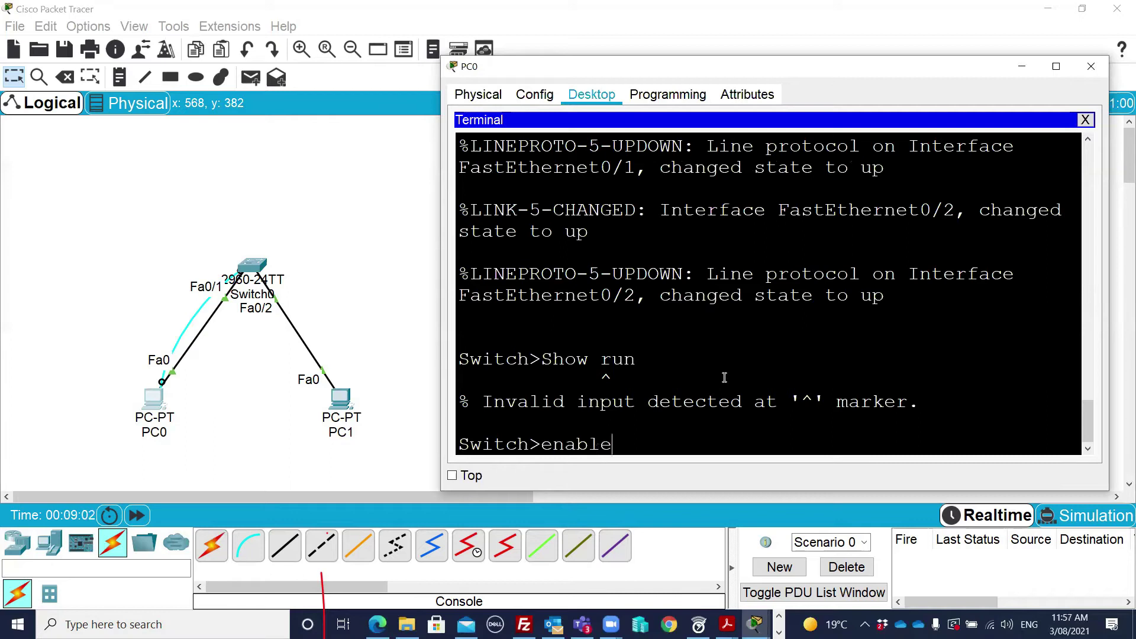
key("Return")
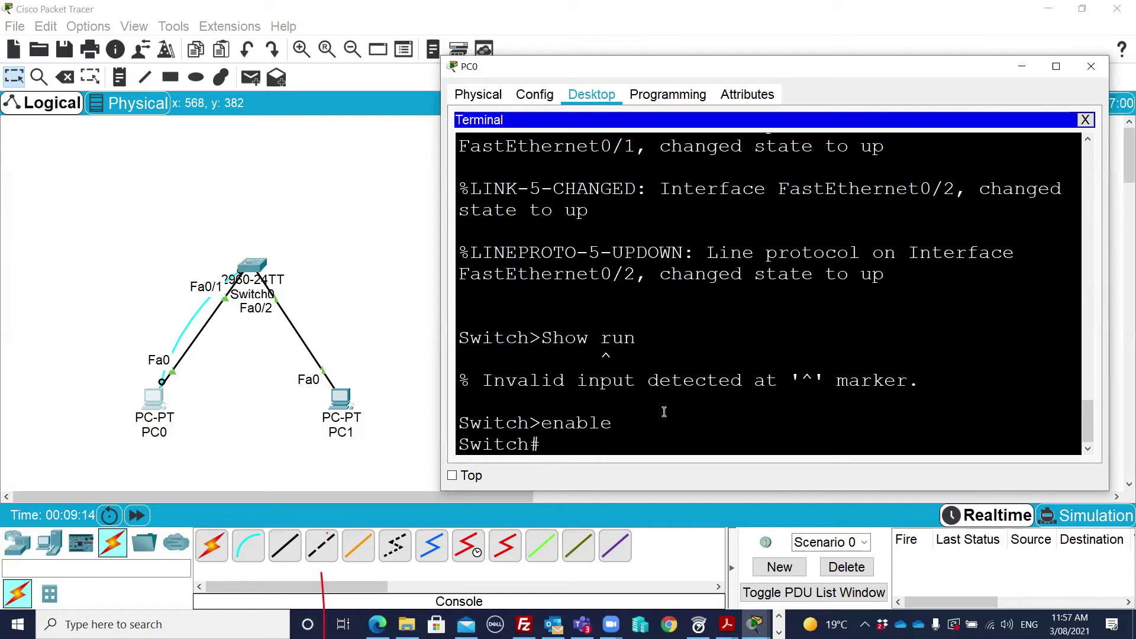
key("Return")
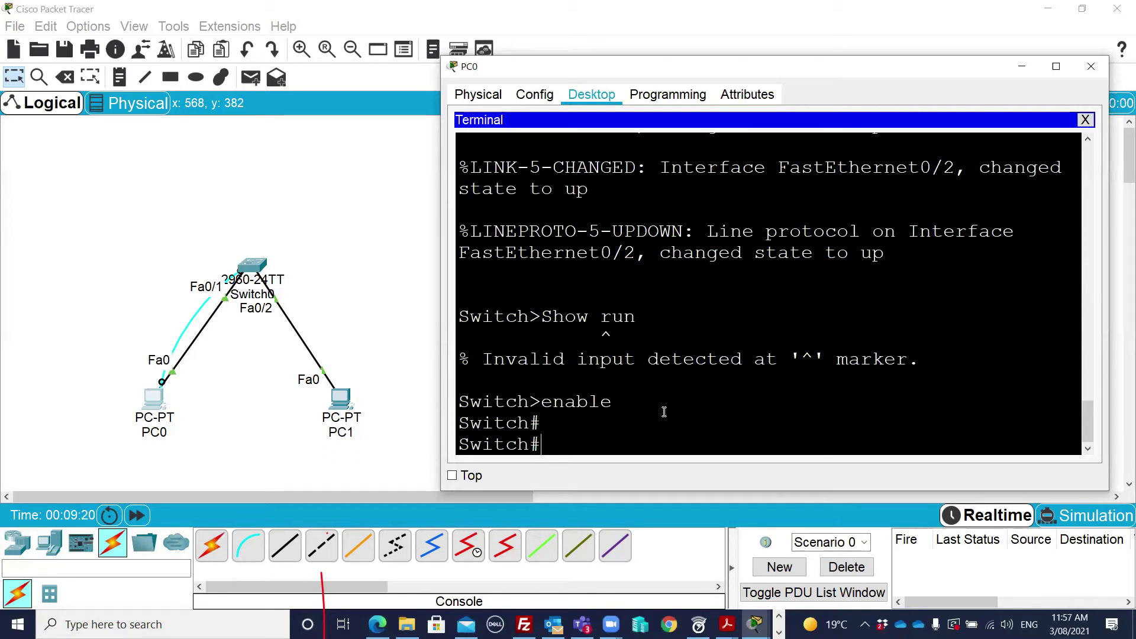
Display the switch's running configuration with show running-config, letting the terminal complete the command from show run.
type("show running-config")
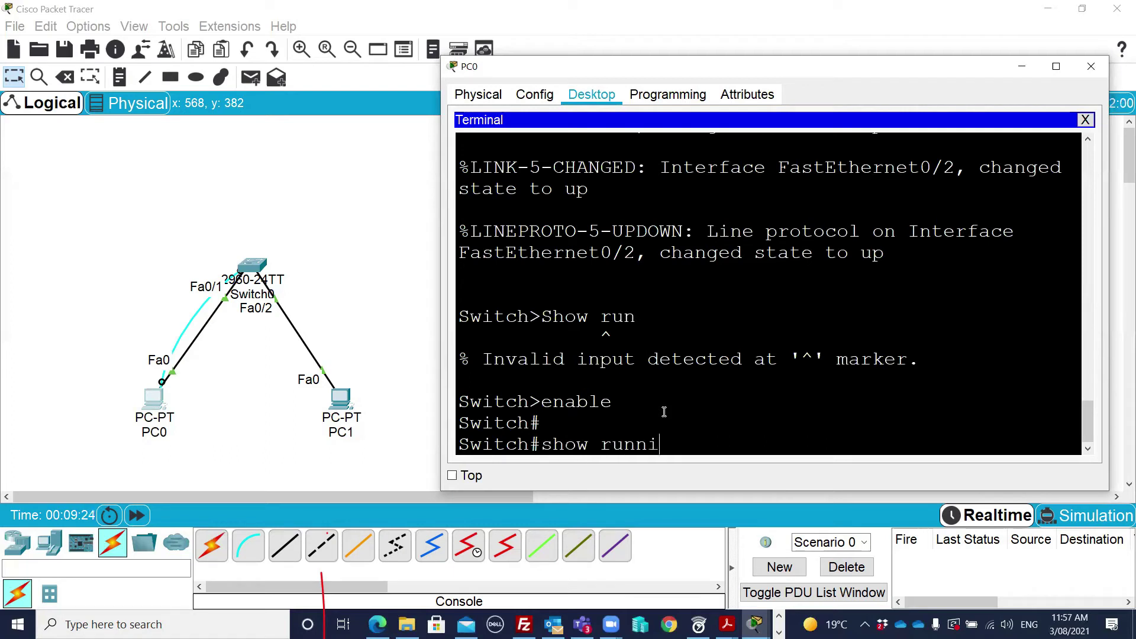
key("Tab")
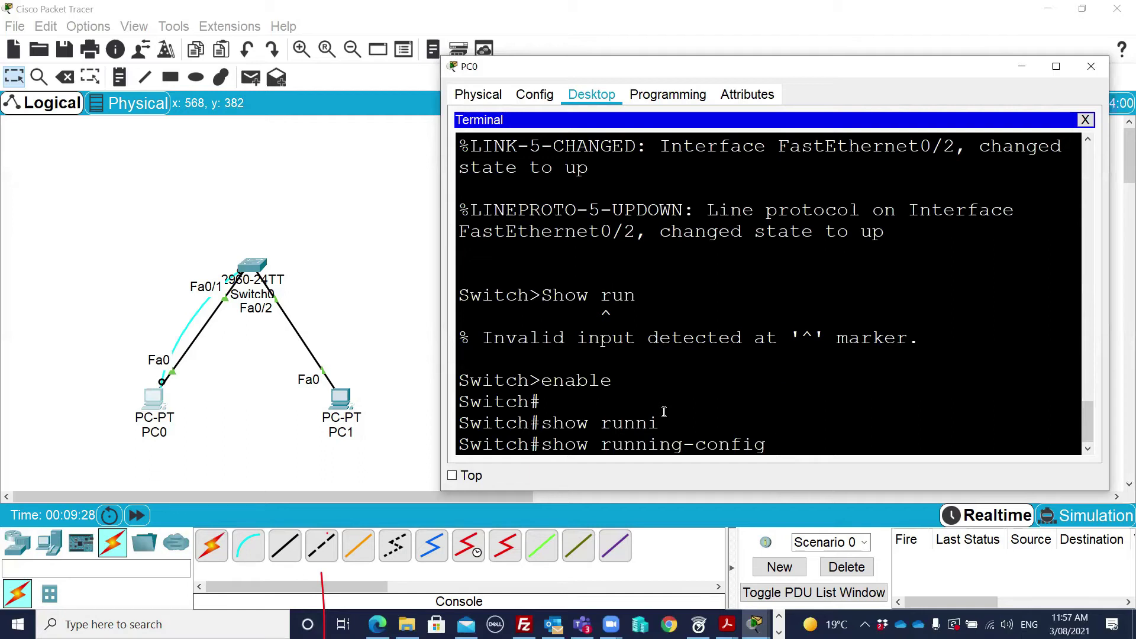
key("BackSpace")
key("BackSpace")
key("BackSpace")
key("BackSpace")
key("BackSpace")
key("BackSpace")
key("BackSpace")
key("BackSpace")
key("BackSpace")
key("BackSpace")
key("BackSpace")
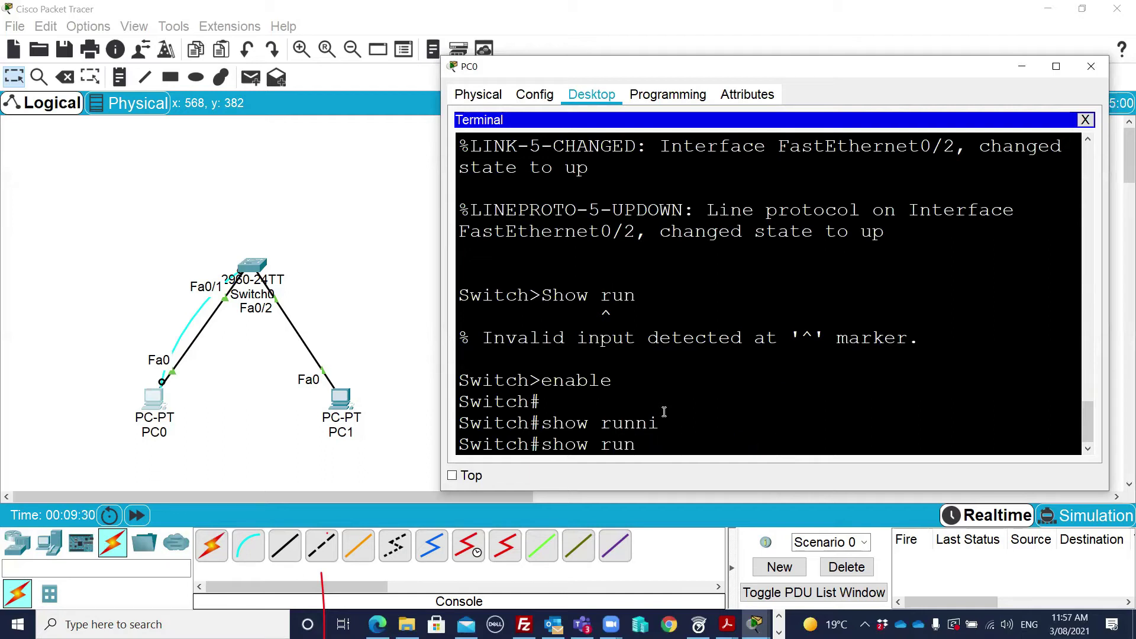
key("Tab")
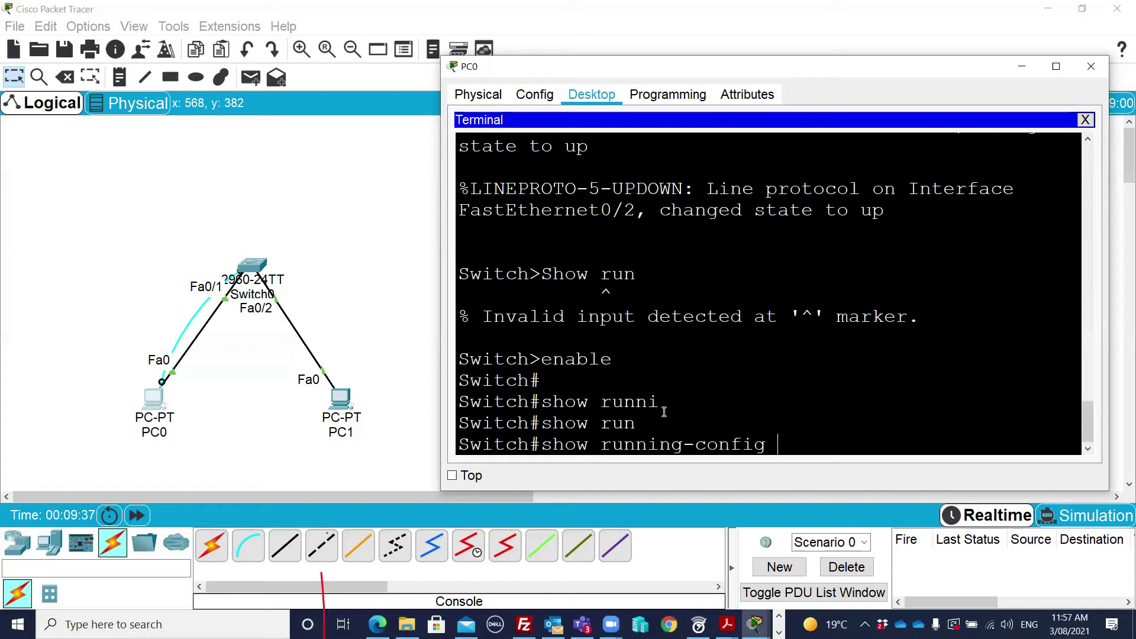
key("Return")
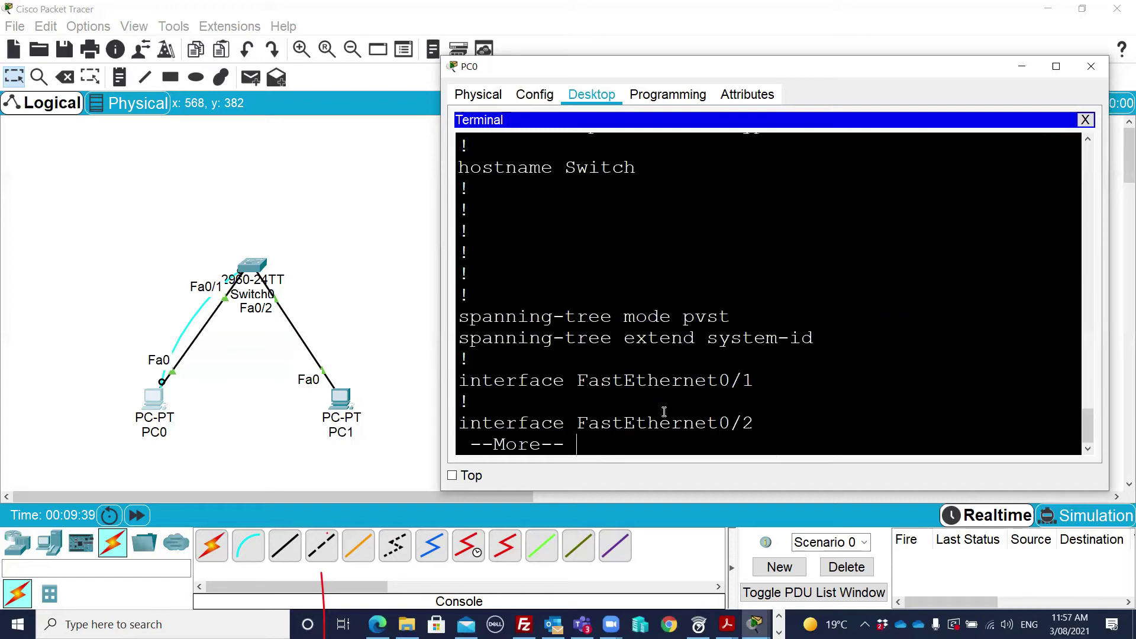
Read the start of the running configuration and page through the remaining output to the end.
scroll(704, 249, "up", 5)
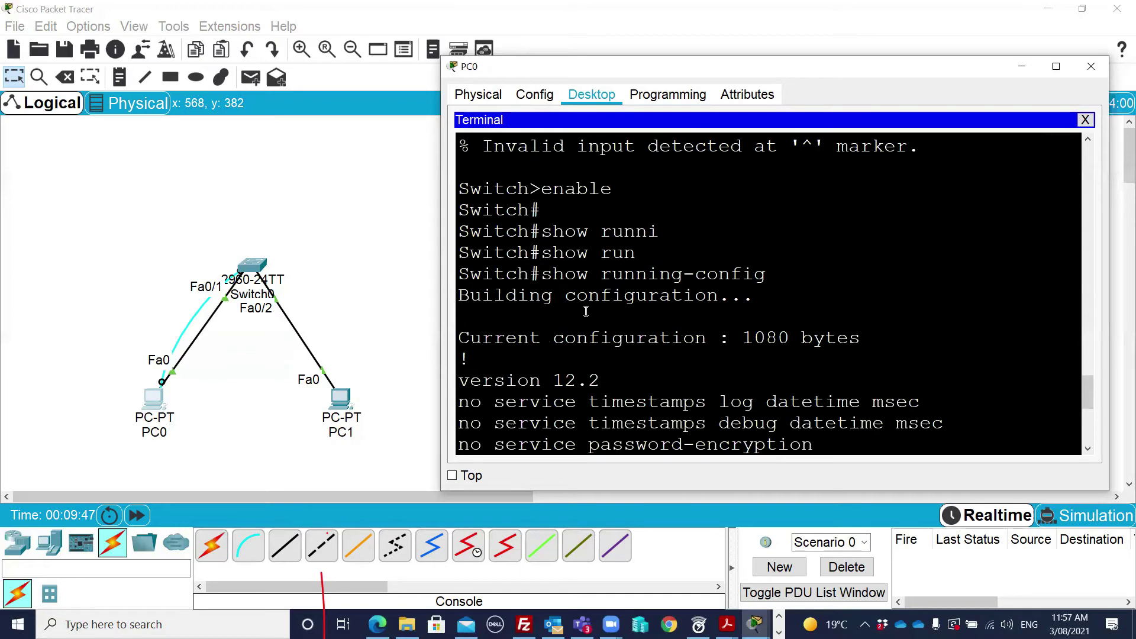
scroll(588, 314, "down", 3)
scroll(588, 314, "down", 1)
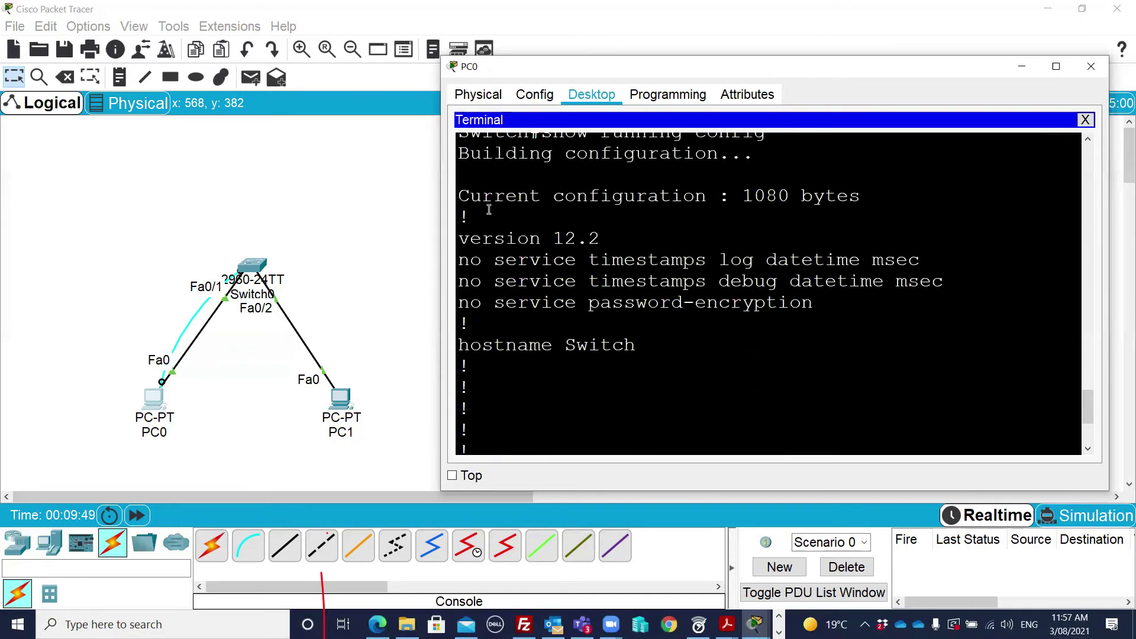
scroll(494, 305, "down", 1)
scroll(535, 315, "down", 4)
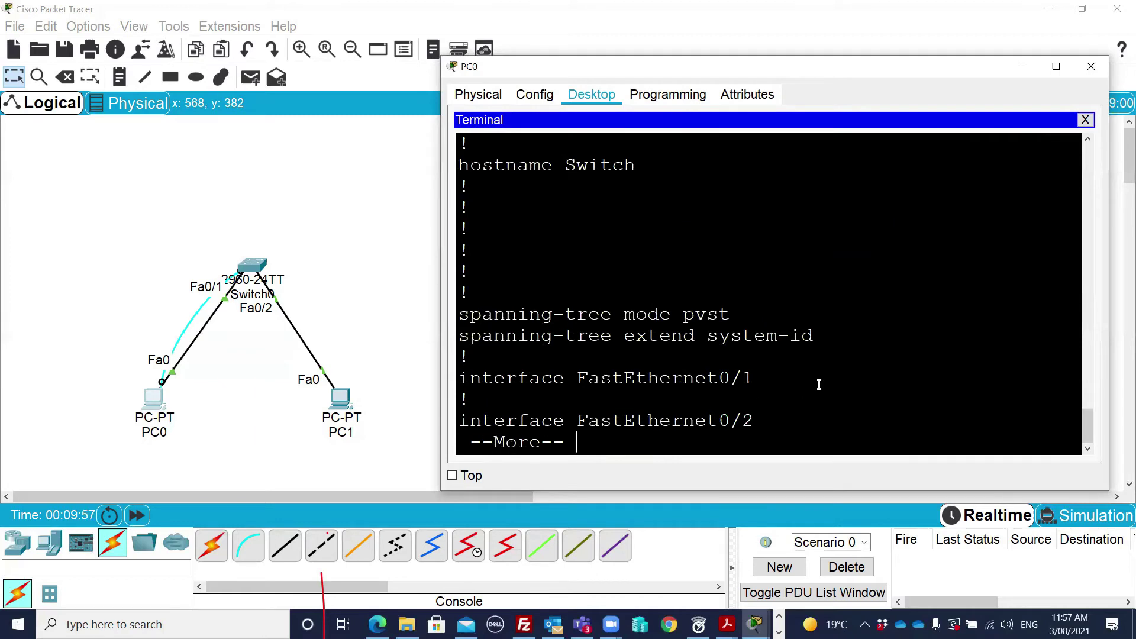
key("space")
key("space")
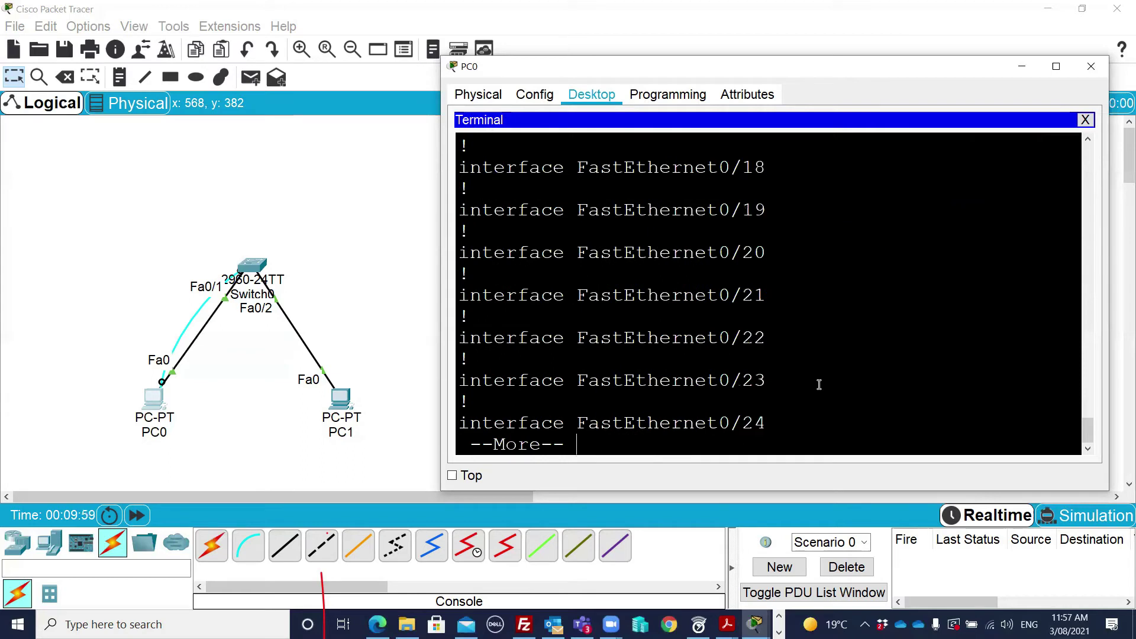
key("space")
key("space")
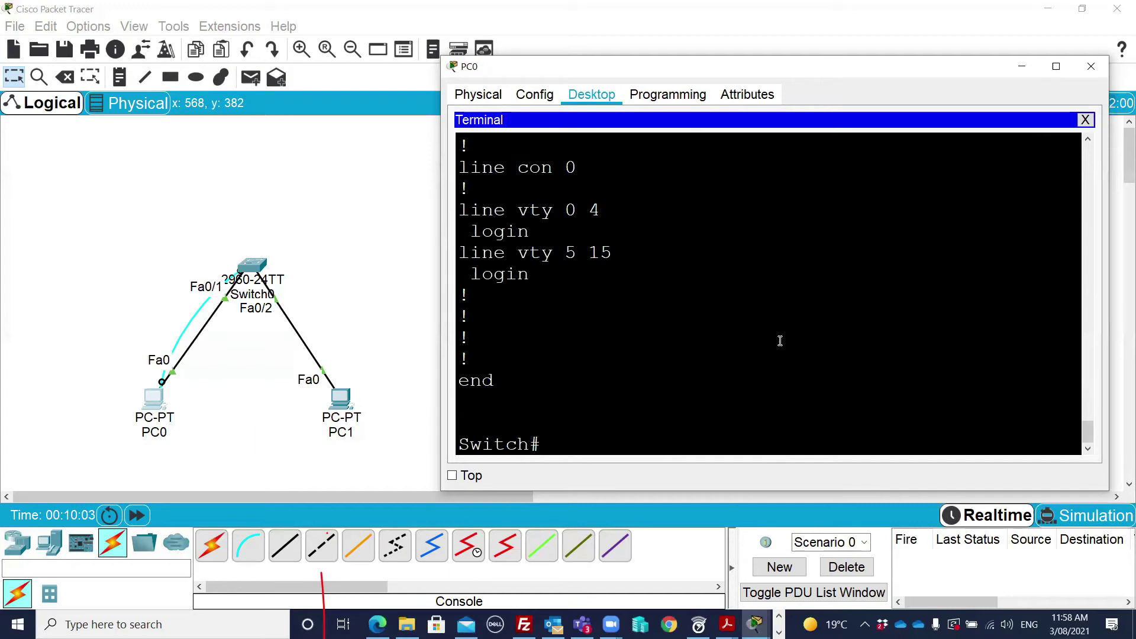
Go back to the start of the running configuration and examine its version, service, hostname and spanning-tree settings.
scroll(773, 339, "up", 8)
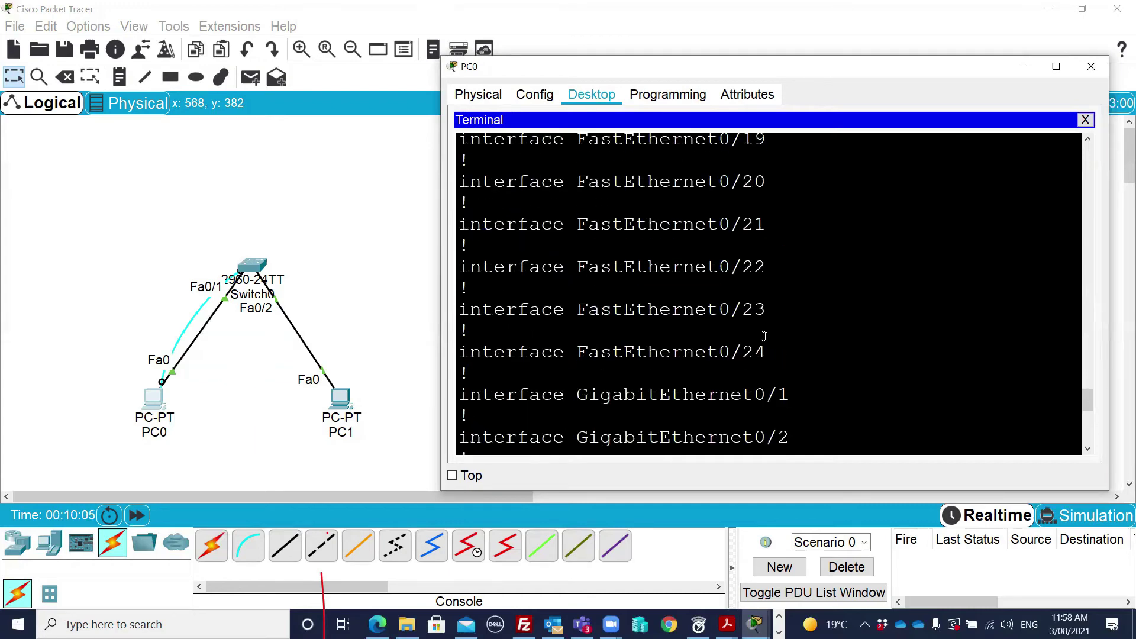
scroll(765, 337, "up", 8)
scroll(759, 334, "up", 10)
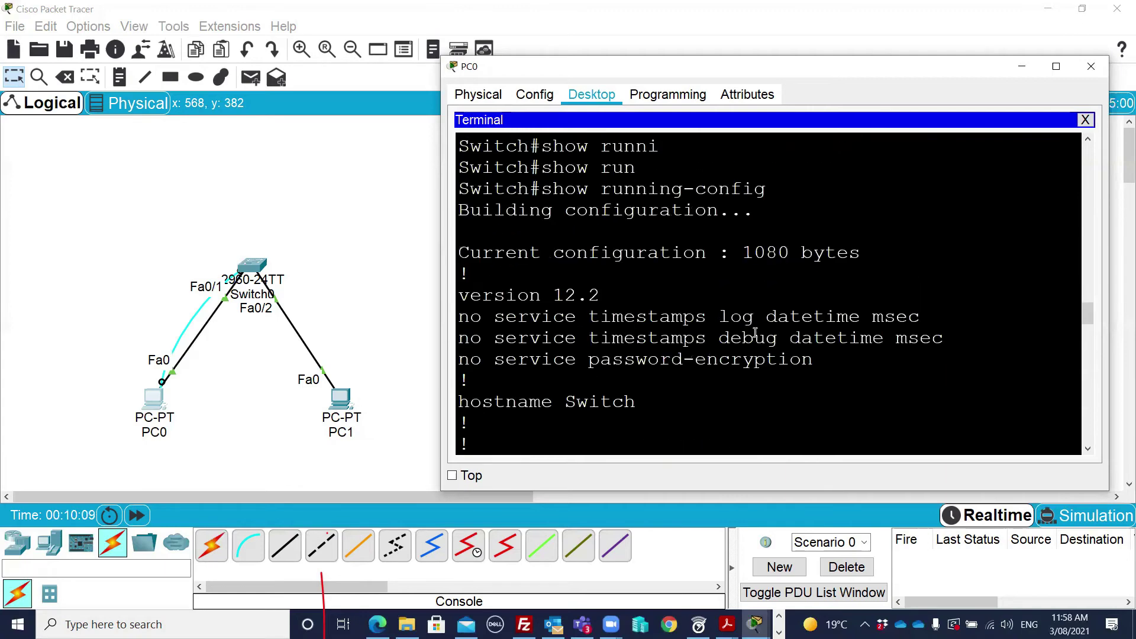
scroll(756, 333, "up", 3)
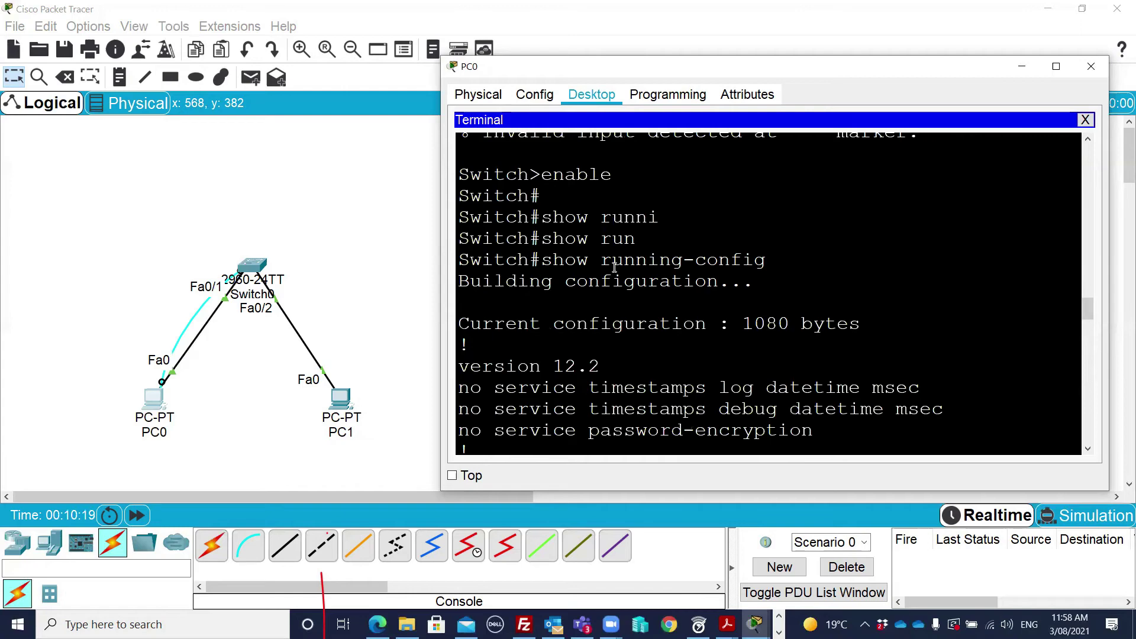
scroll(615, 267, "down", 3)
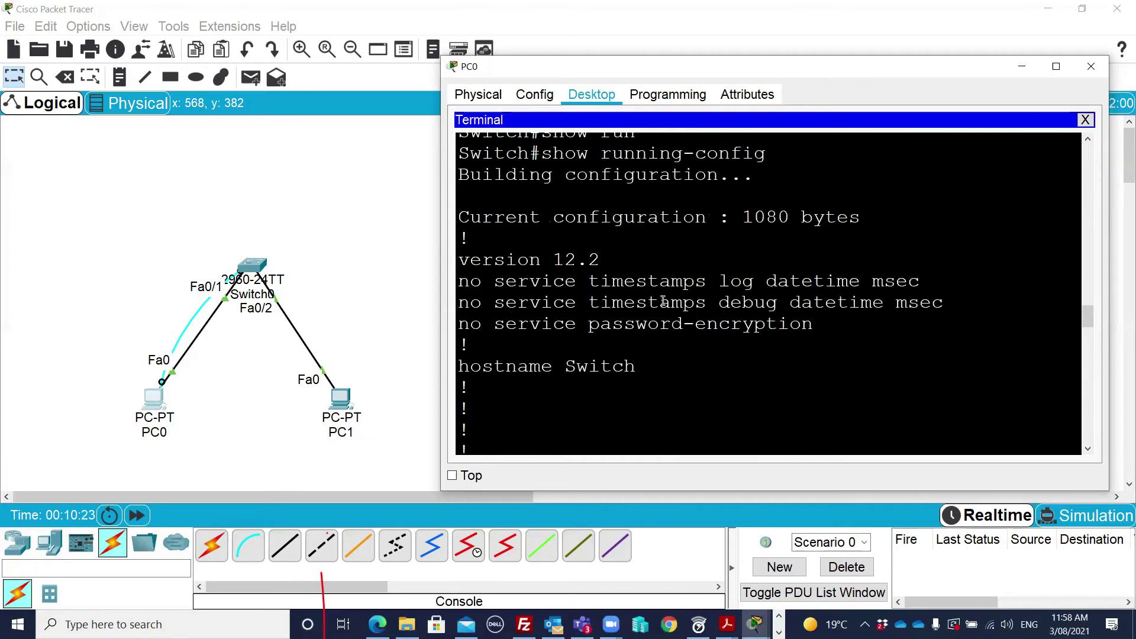
scroll(658, 292, "down", 1)
scroll(659, 292, "down", 2)
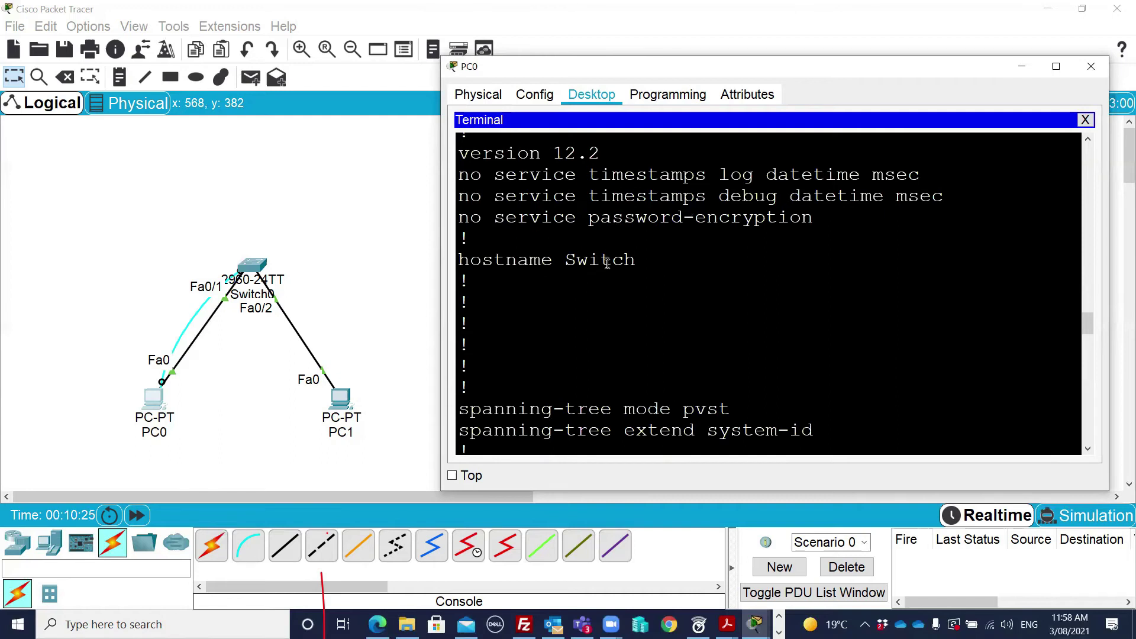
scroll(604, 268, "down", 2)
scroll(603, 269, "down", 3)
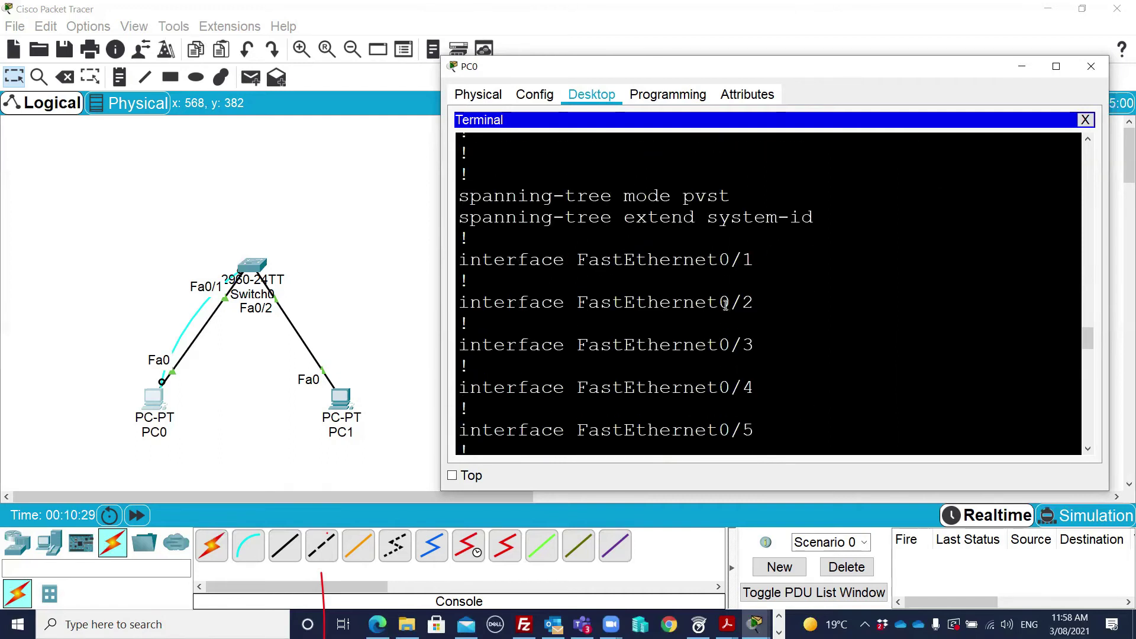
Examine the FastEthernet, GigabitEthernet and Vlan1 interface entries and the console and vty line settings in the running configuration.
scroll(707, 314, "down", 5)
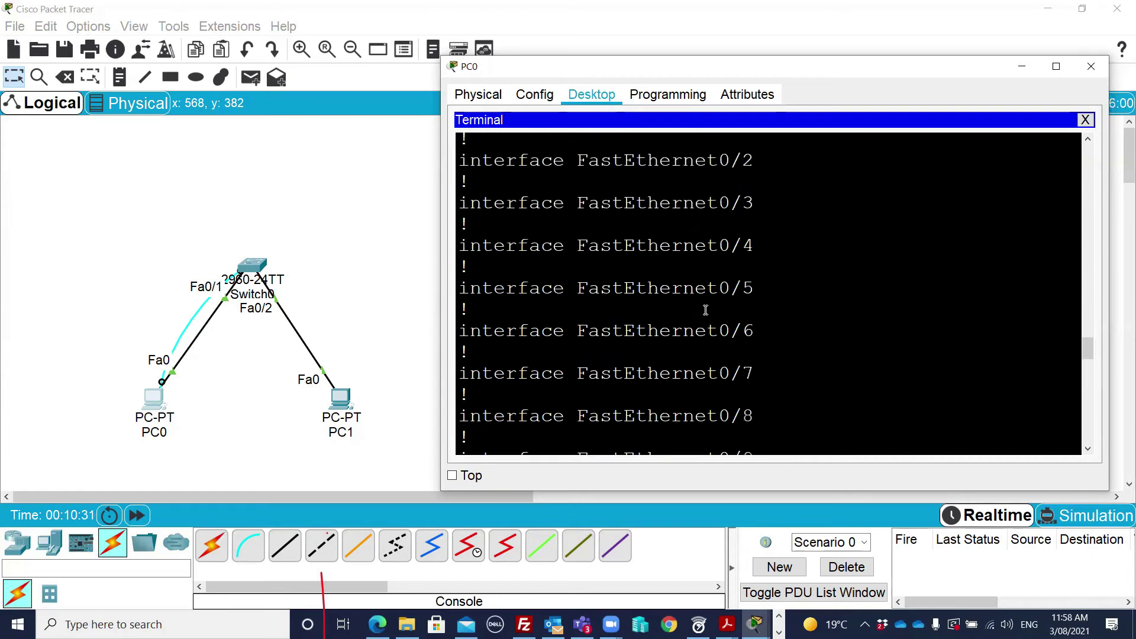
scroll(705, 307, "down", 8)
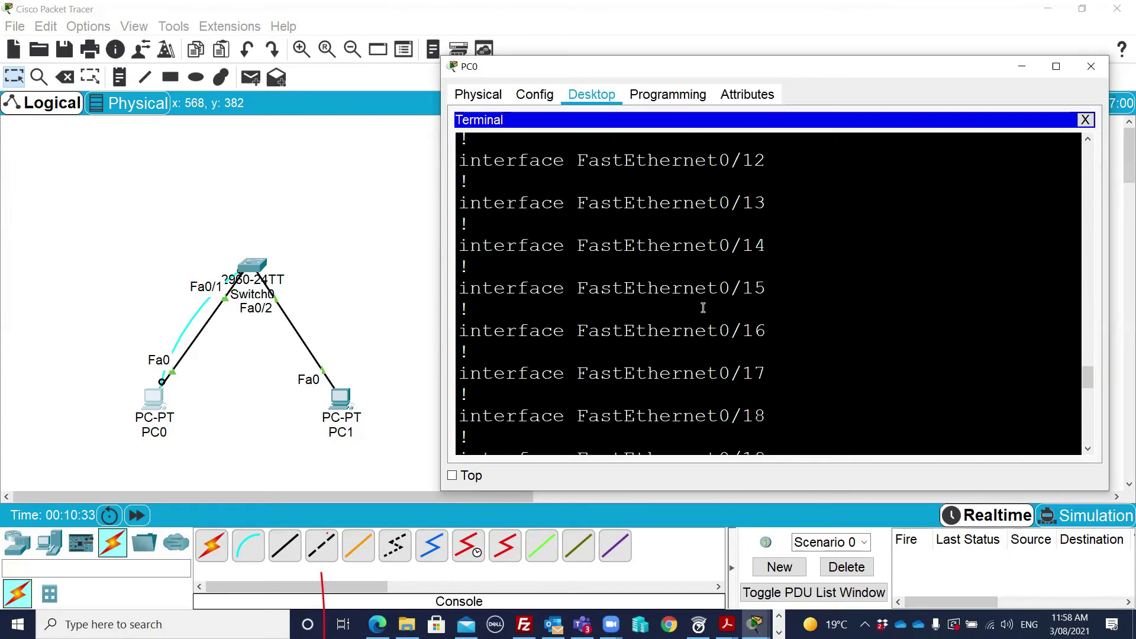
scroll(703, 307, "down", 3)
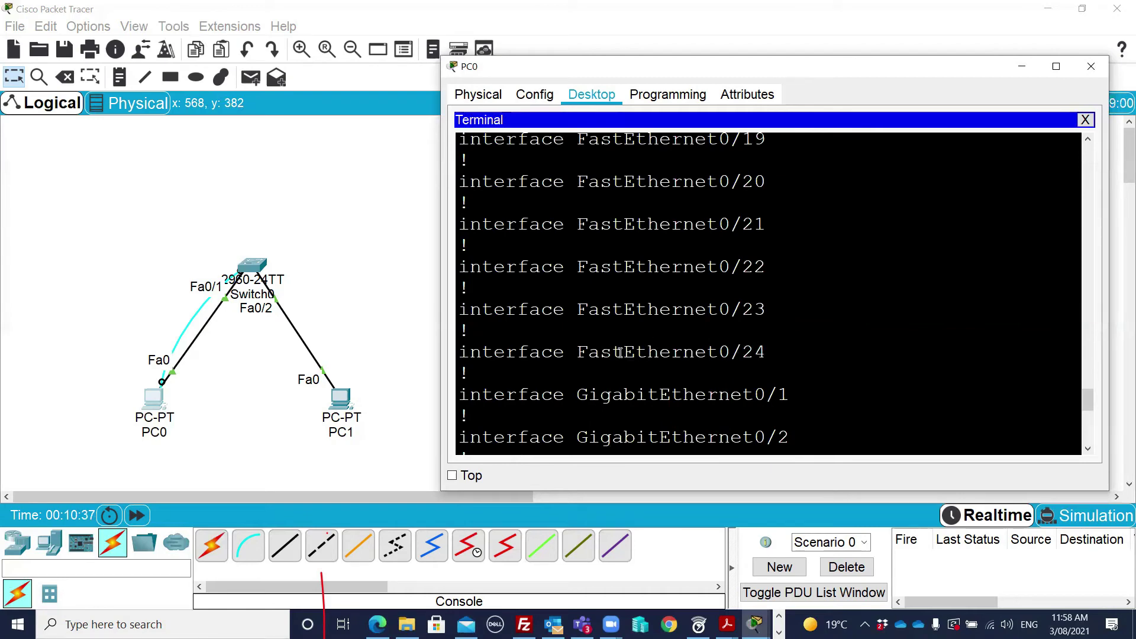
scroll(657, 325, "down", 2)
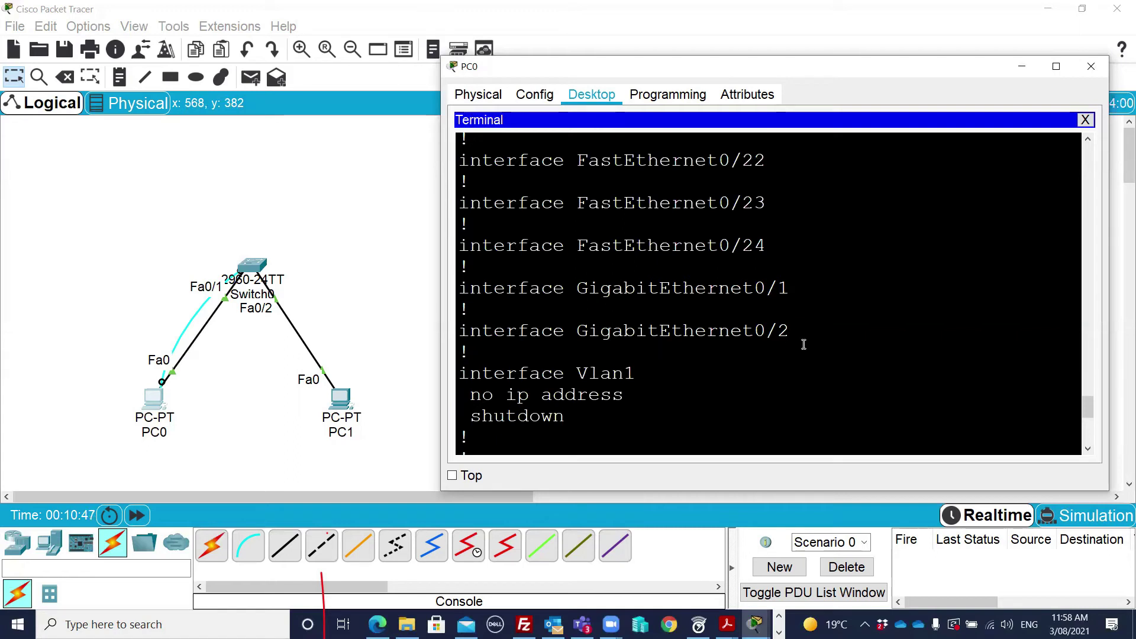
scroll(714, 355, "down", 2)
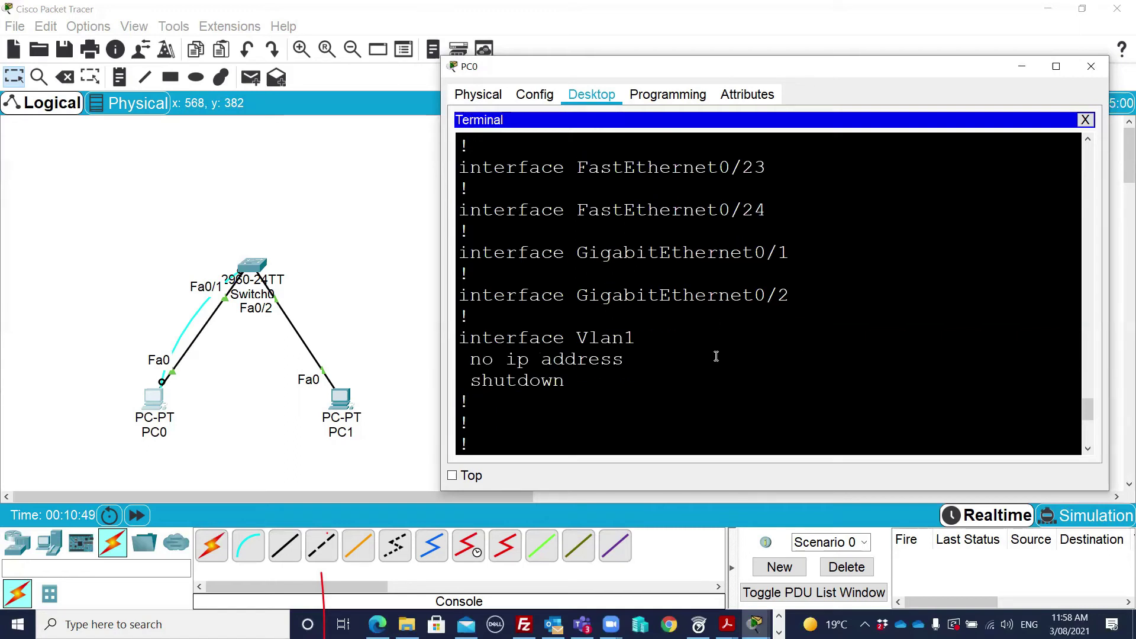
scroll(712, 355, "down", 1)
scroll(709, 344, "down", 1)
scroll(709, 340, "up", 1)
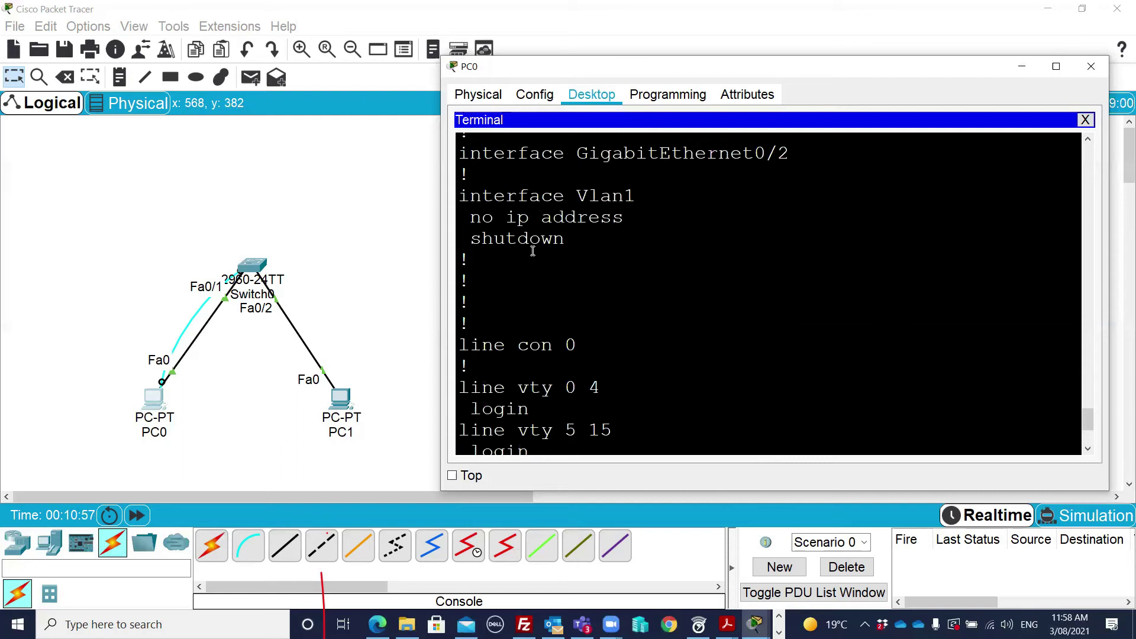
scroll(635, 296, "down", 3)
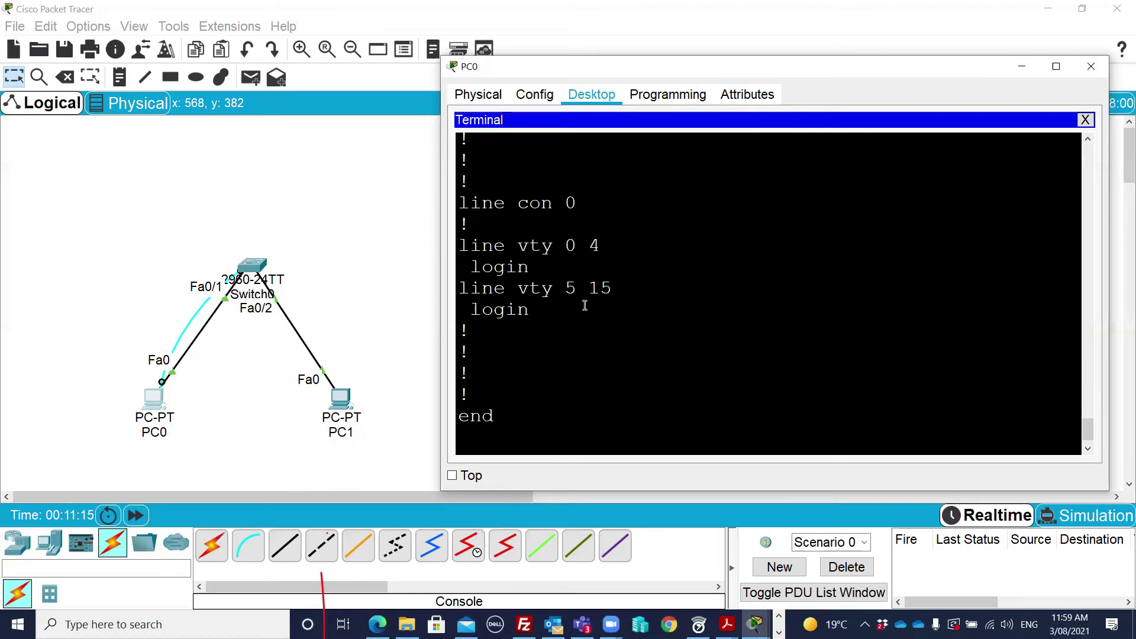
Skim the running configuration once more from the line settings up to the hostname and back to the prompt.
key("Return")
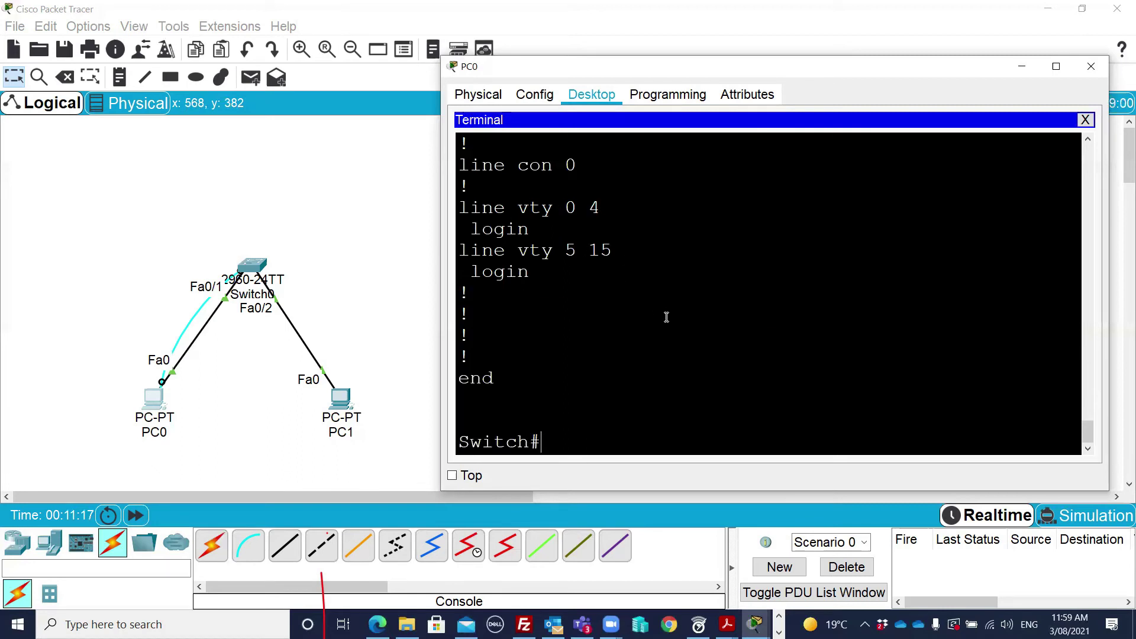
scroll(667, 317, "up", 7)
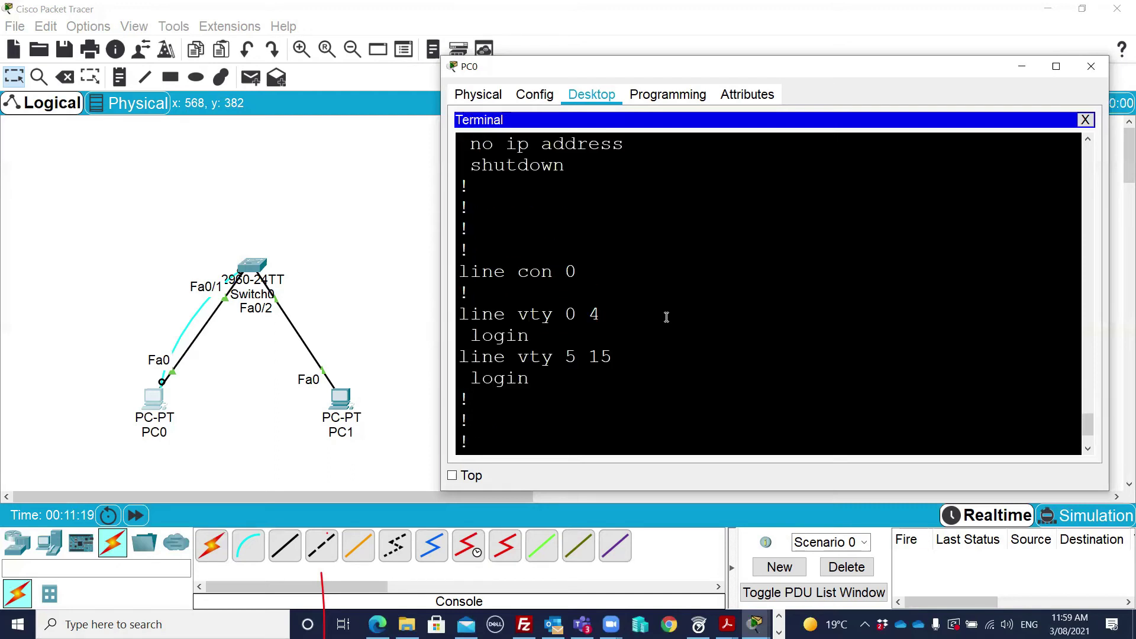
scroll(666, 317, "up", 10)
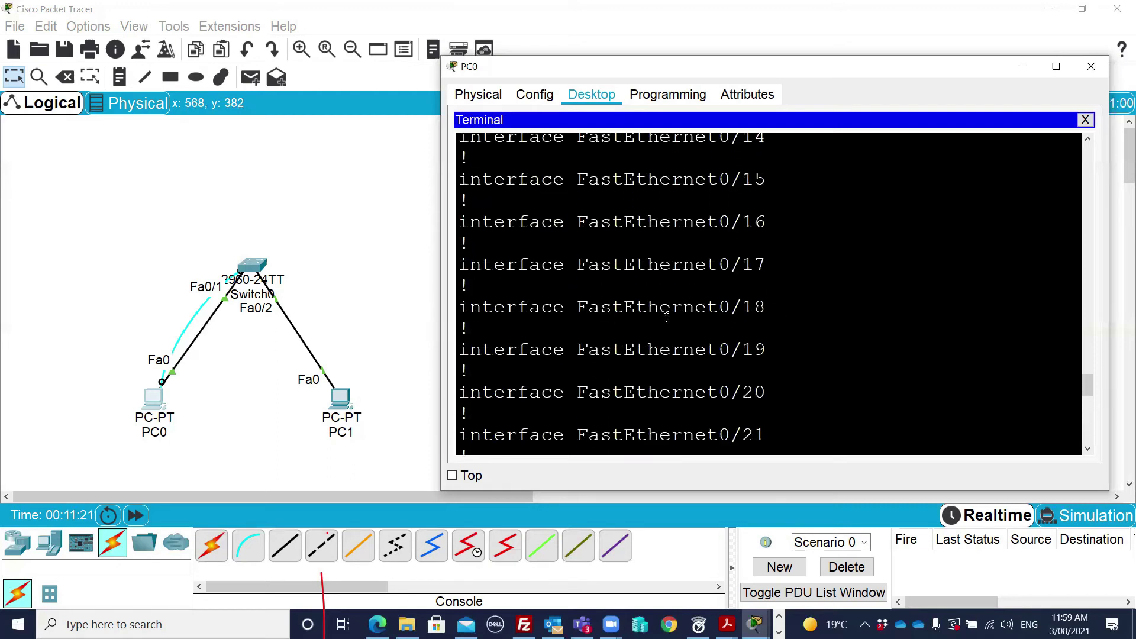
scroll(666, 317, "up", 5)
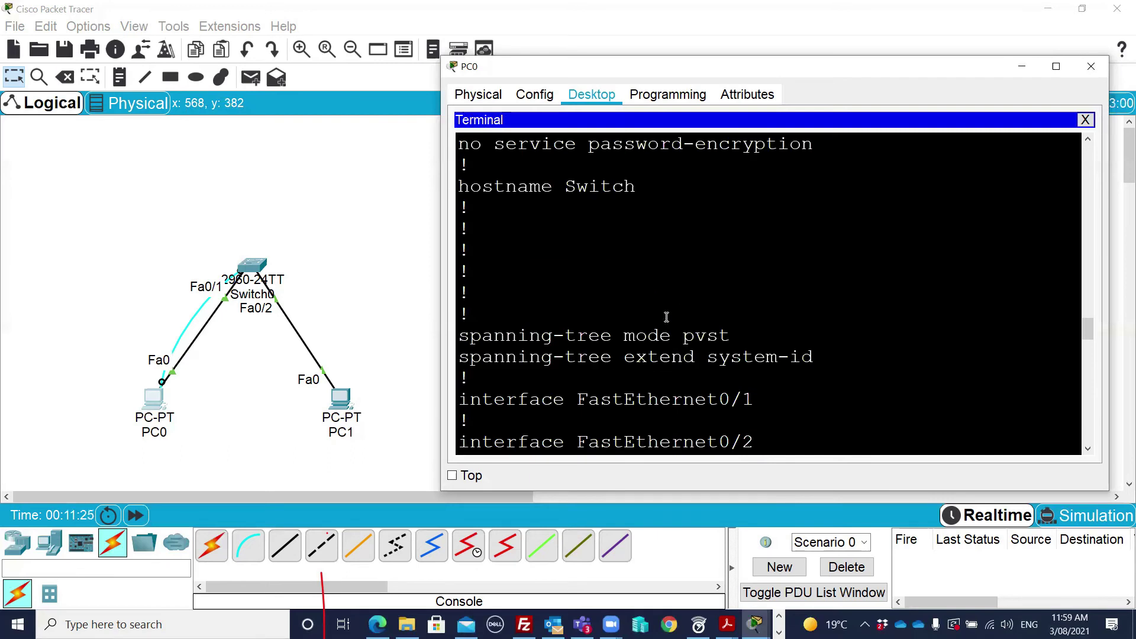
scroll(666, 318, "down", 12)
scroll(666, 318, "down", 13)
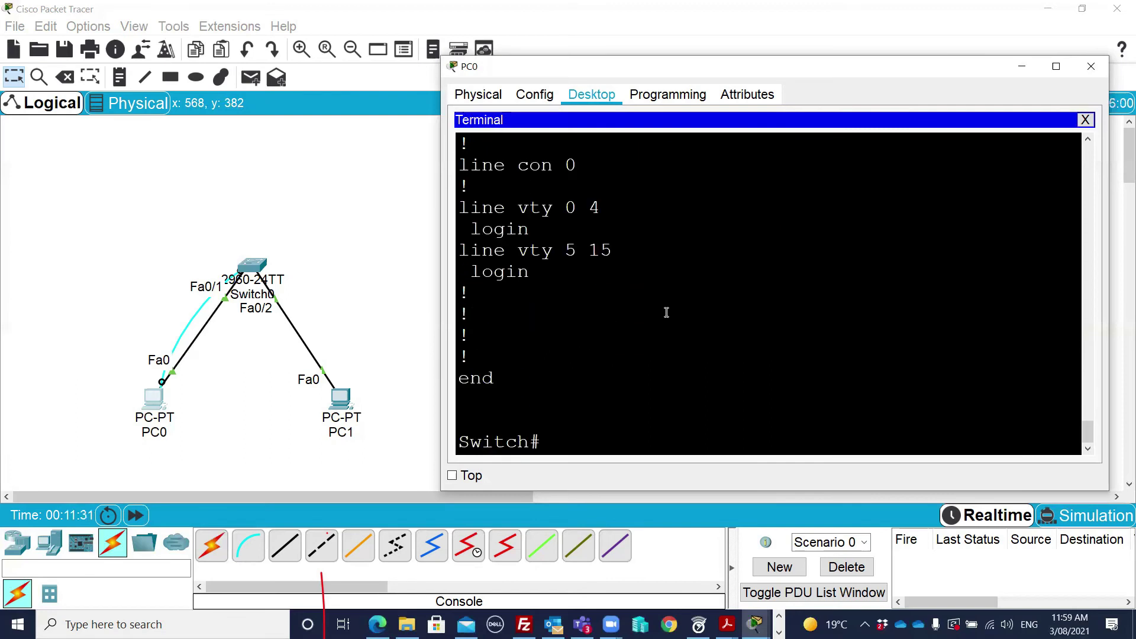
Enter the switch's global configuration mode with configure Terminal.
key("Return")
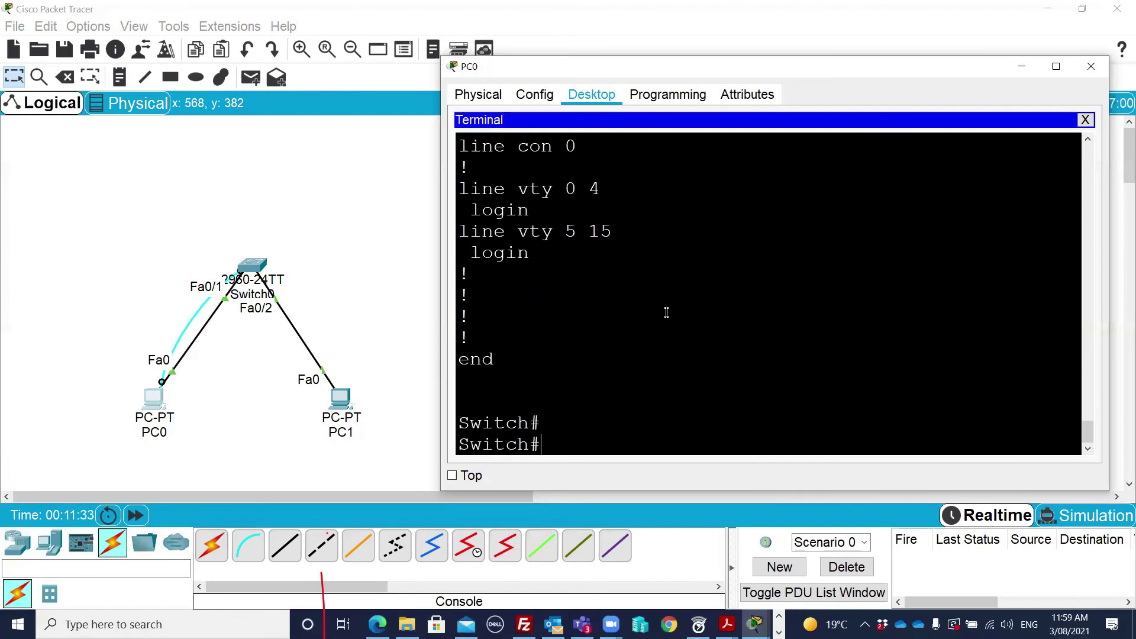
type("configure Terminal")
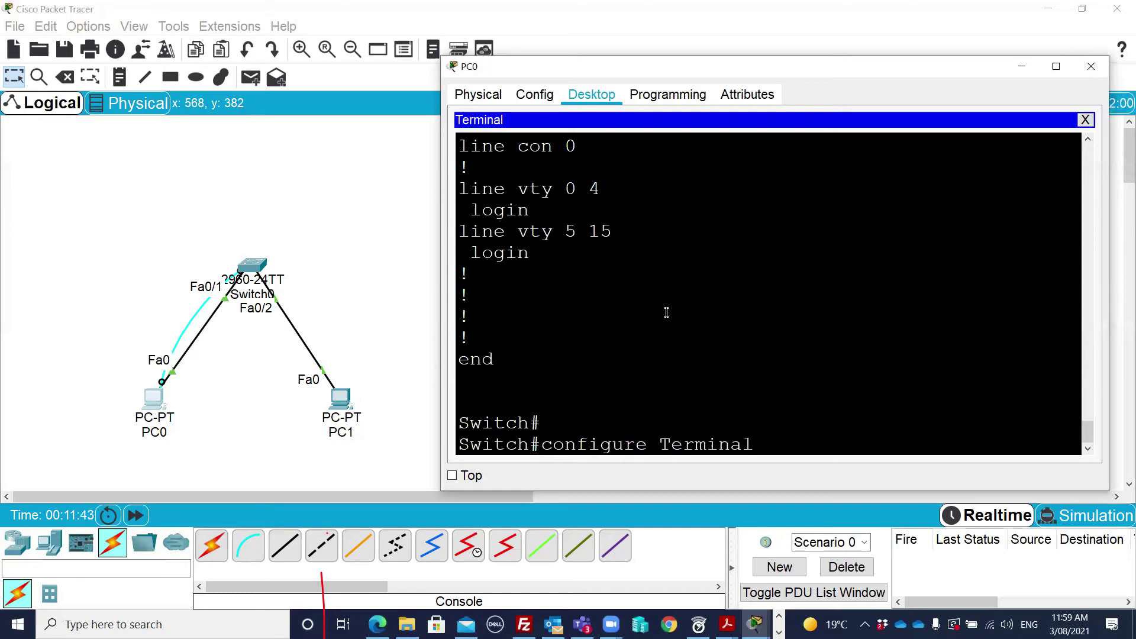
key("Return")
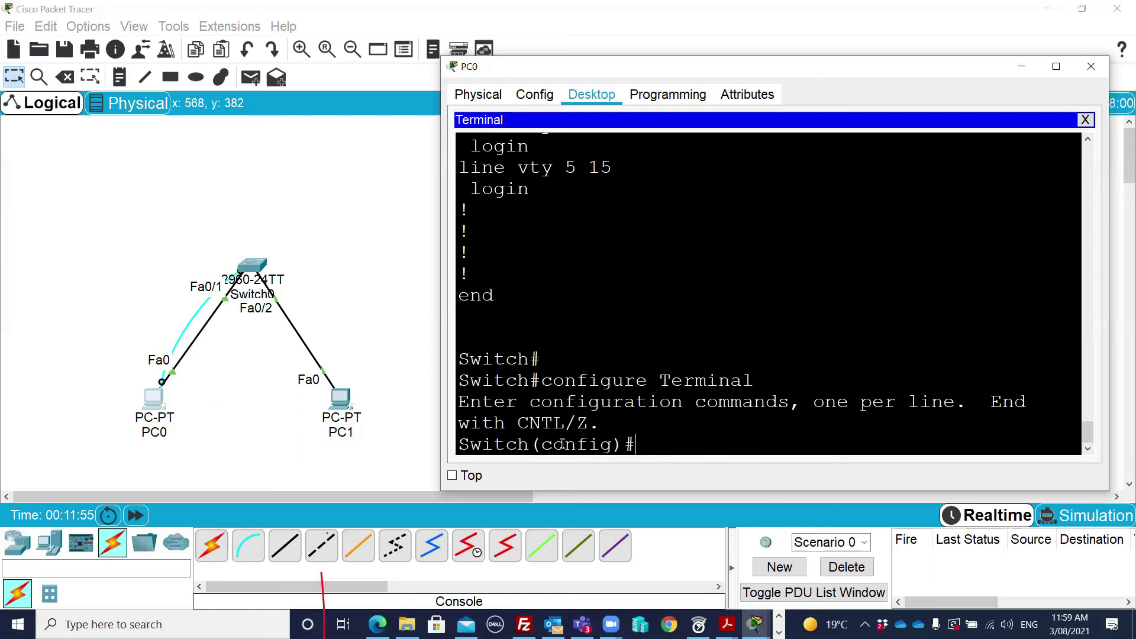
key("Return")
key("Return")
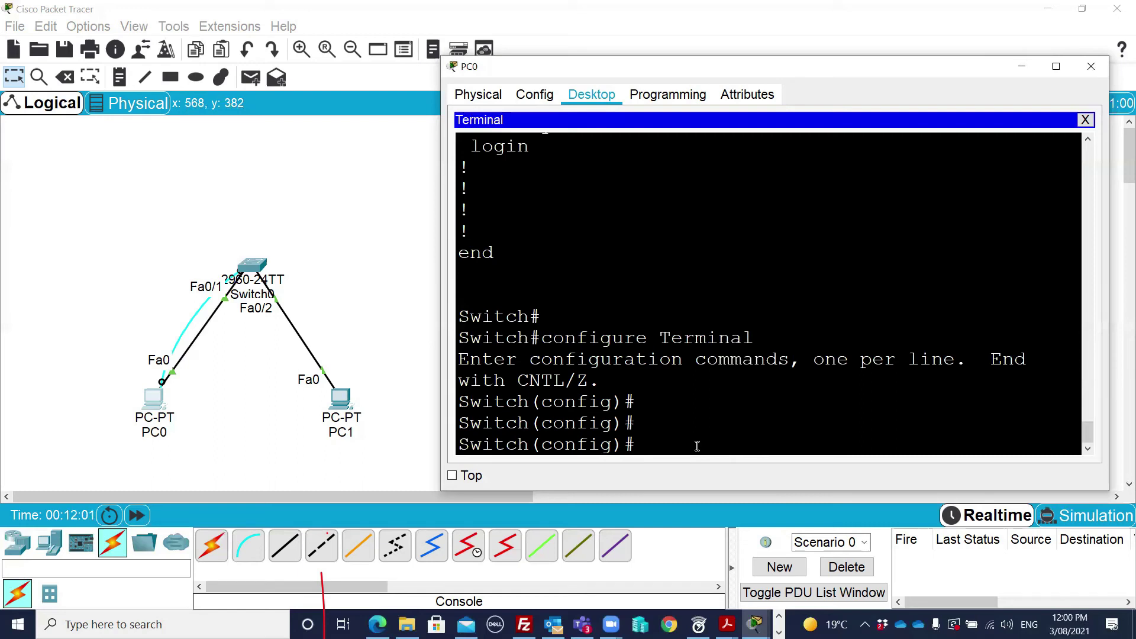
Enter interface configuration mode with int fa0/1 and exit back to global configuration mode.
type("int fa0/1")
key("Return")
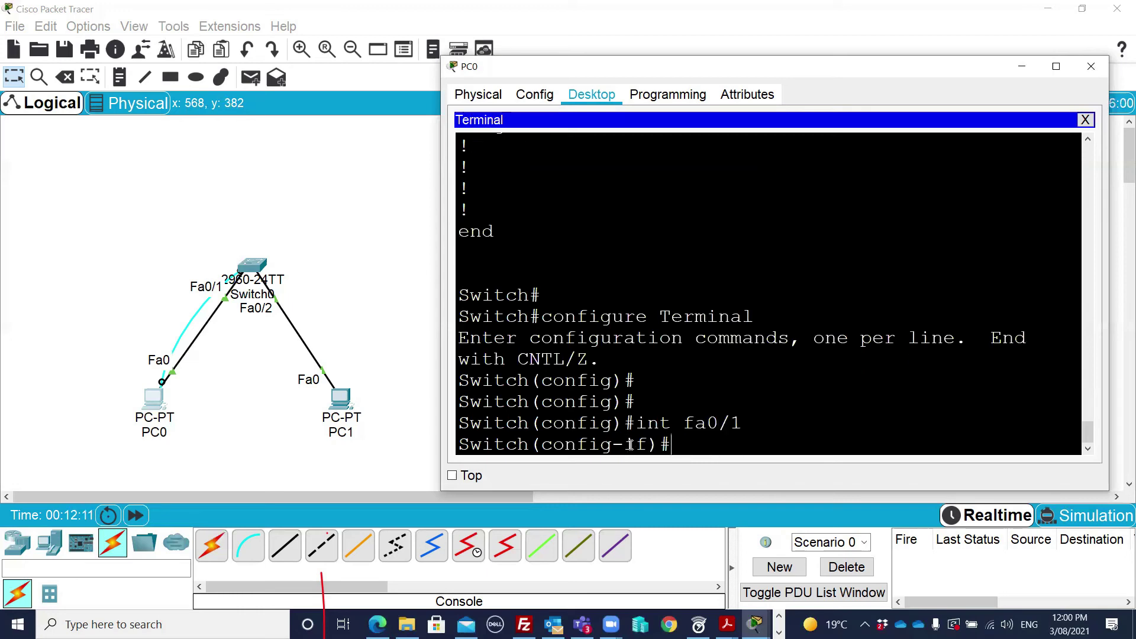
type("exit")
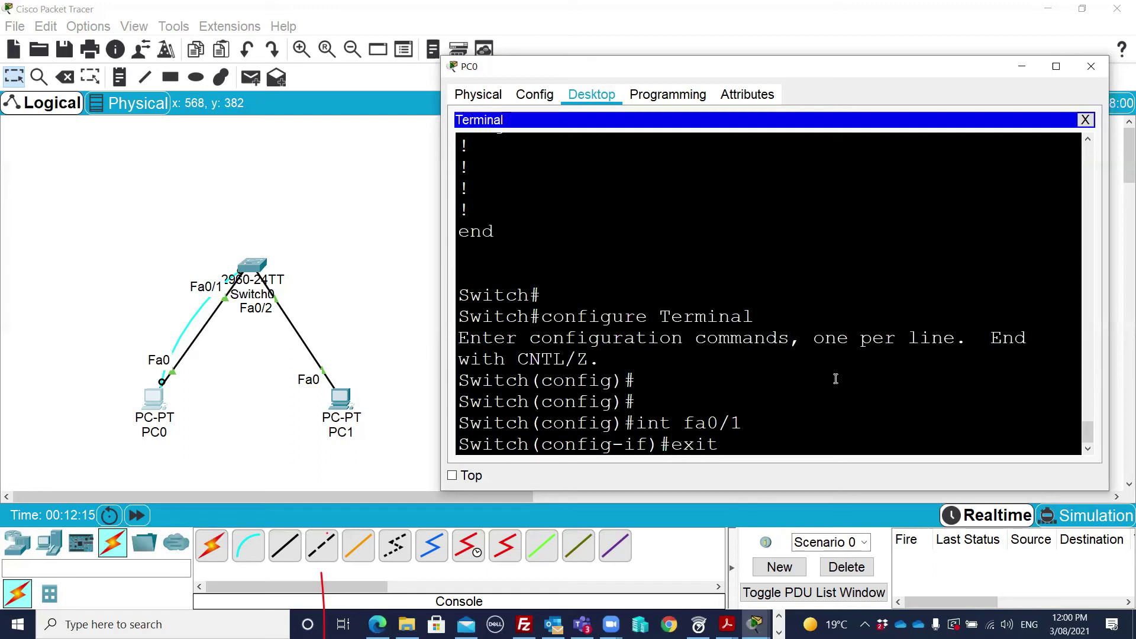
key("Return")
key("Return")
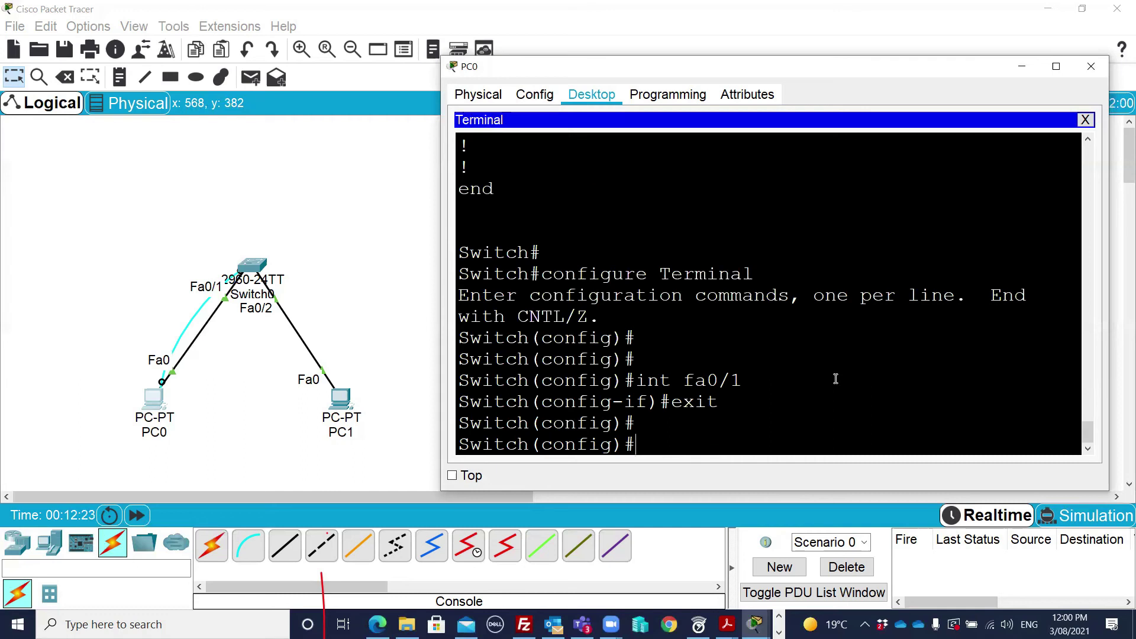
Enter the VLAN 1 interface configuration mode with int vlan 1 and exit back to global configuration mode.
type("int vlan 1")
key("Return")
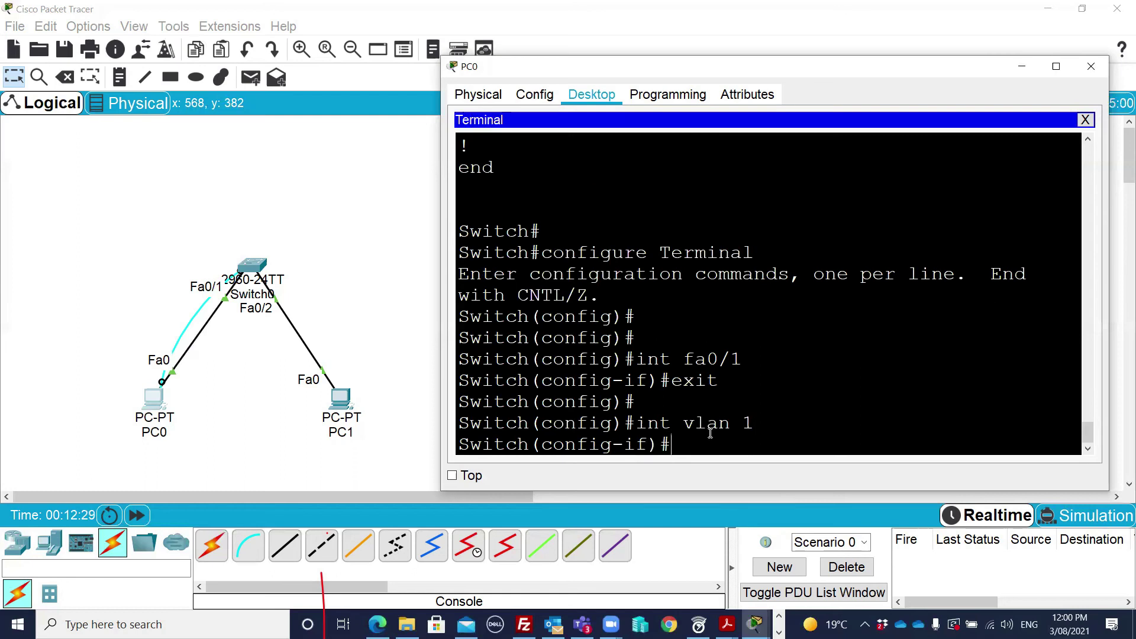
left_click_drag(624, 444, 648, 444)
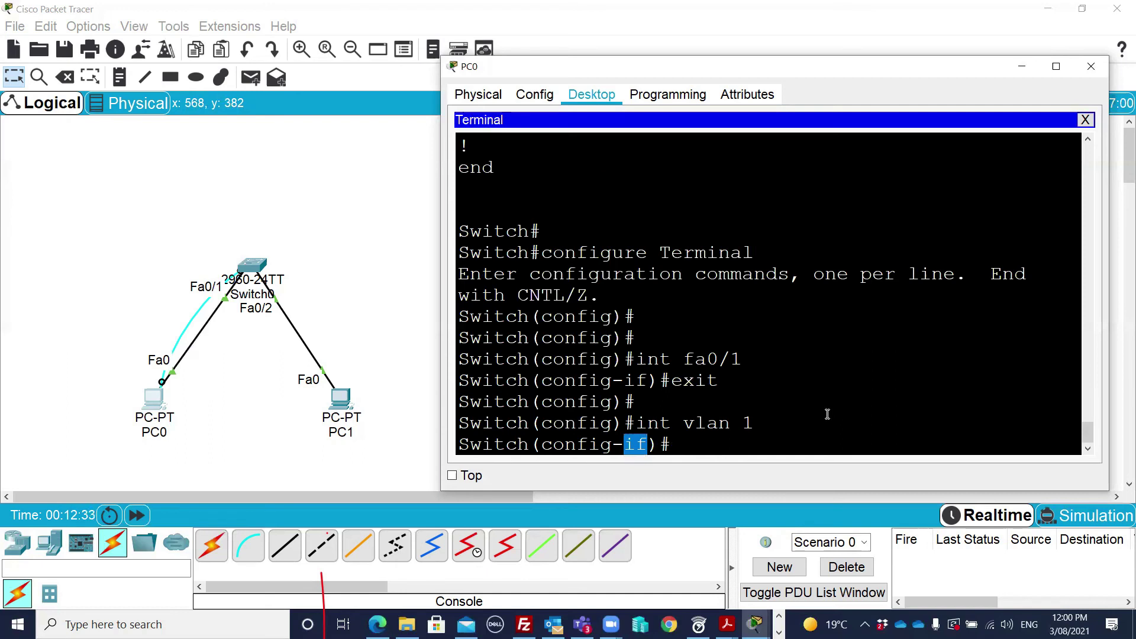
left_click(718, 439)
type("exit")
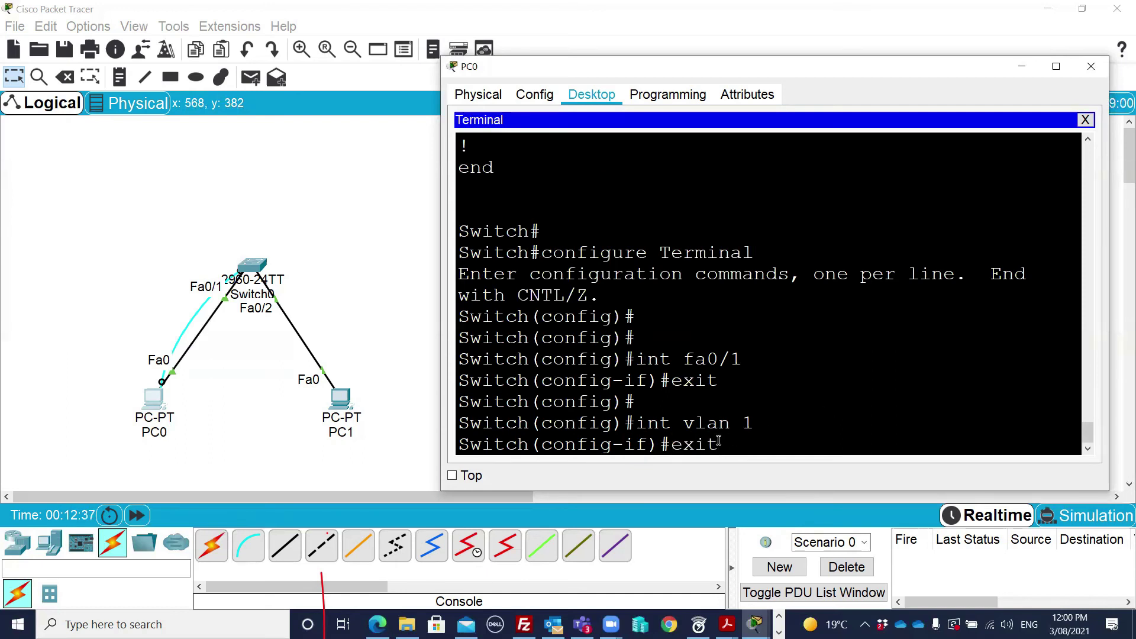
key("Return")
key("Return")
Leave global configuration mode with exit and highlight the # sign of the privileged EXEC prompt.
type("exit")
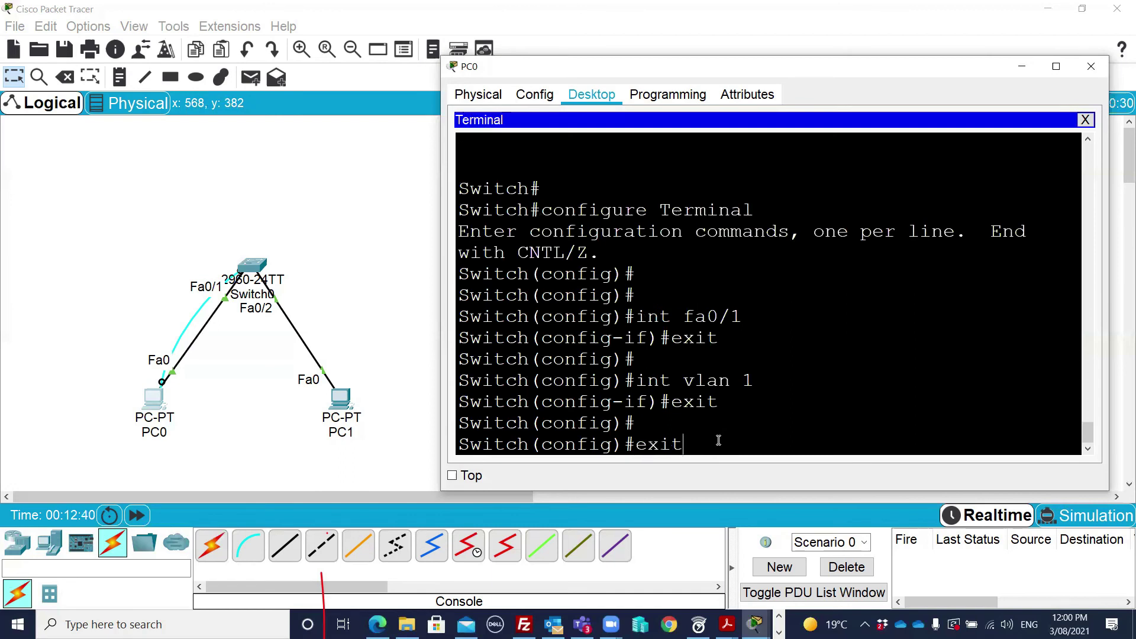
key("Return")
key("Return")
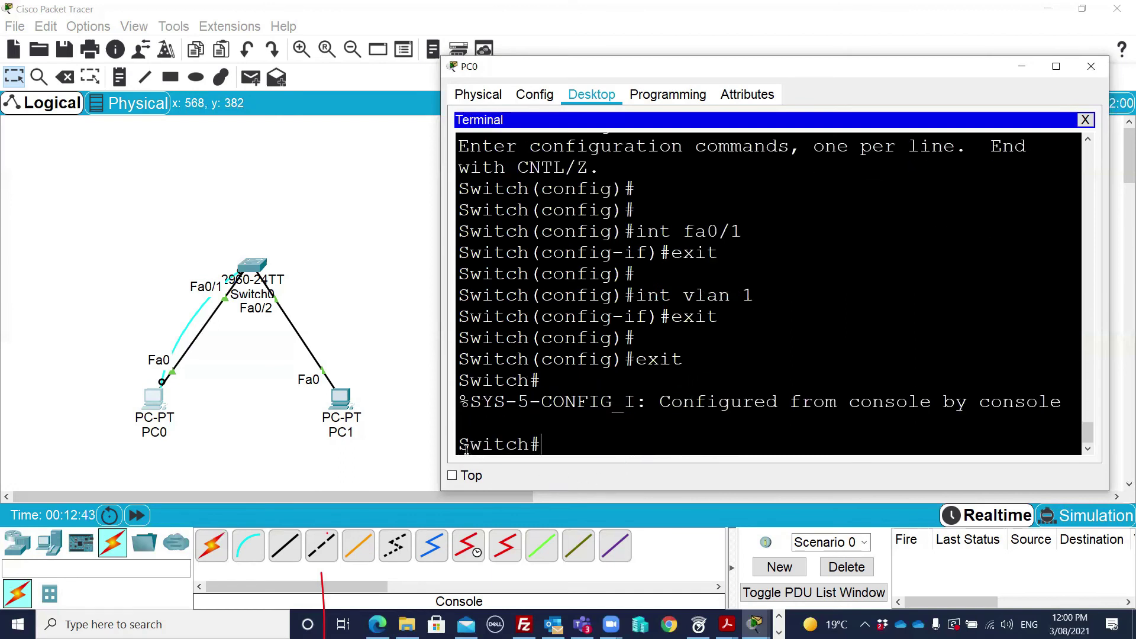
left_click_drag(533, 444, 545, 442)
Enter global configuration mode with the abbreviated command conf t and exit back to privileged EXEC mode.
left_click(561, 444)
type("conf t")
key("Return")
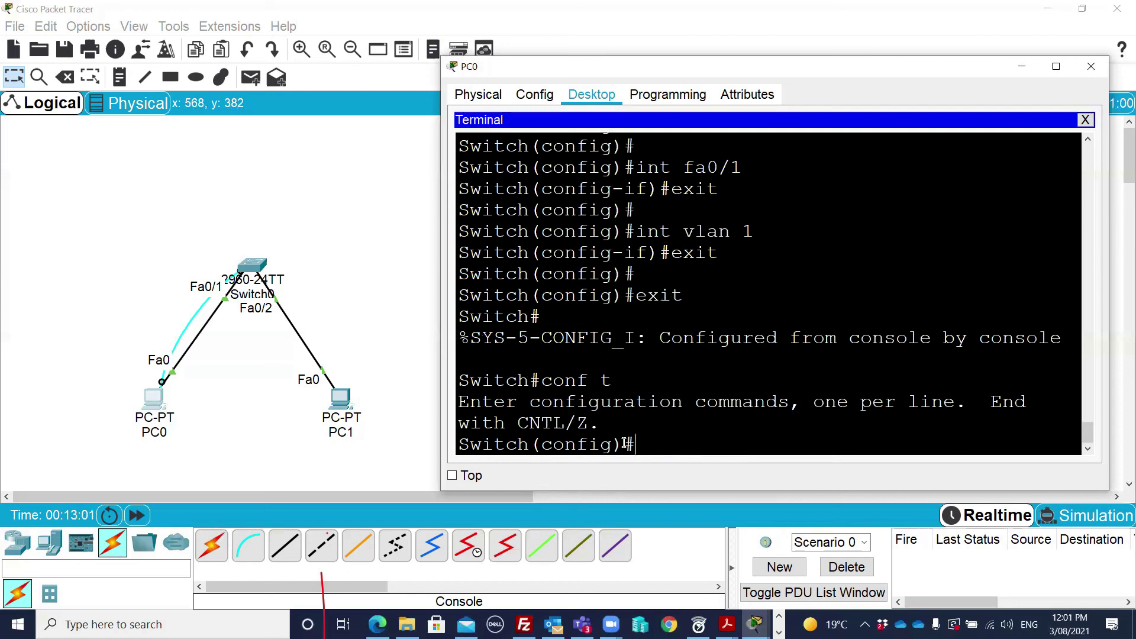
type("exit")
key("Return")
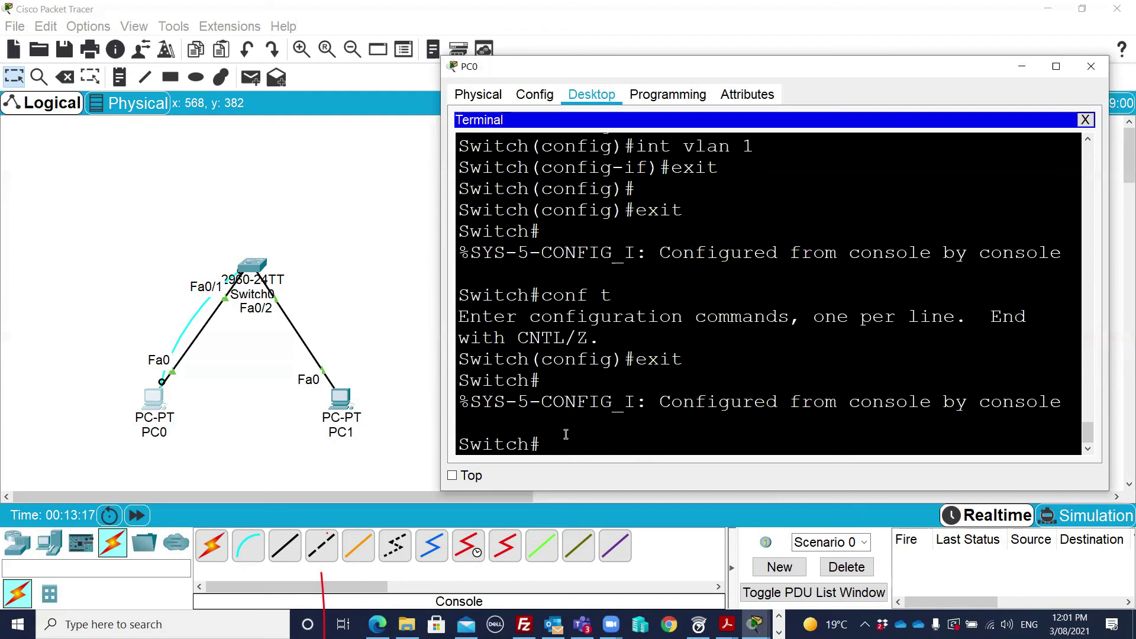
Log out of privileged EXEC mode with exit and restart the console session at the user EXEC prompt.
type("exit")
key("Return")
key("Return")
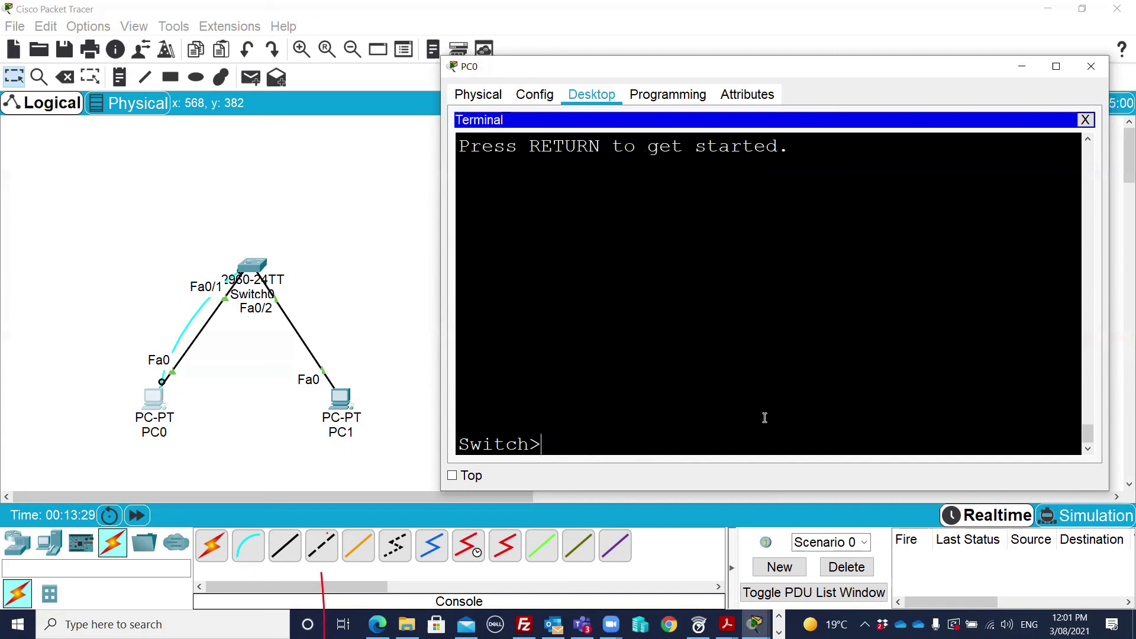
Go from user EXEC to privileged EXEC mode with en and enter global configuration mode with conf t.
type("en")
key("Return")
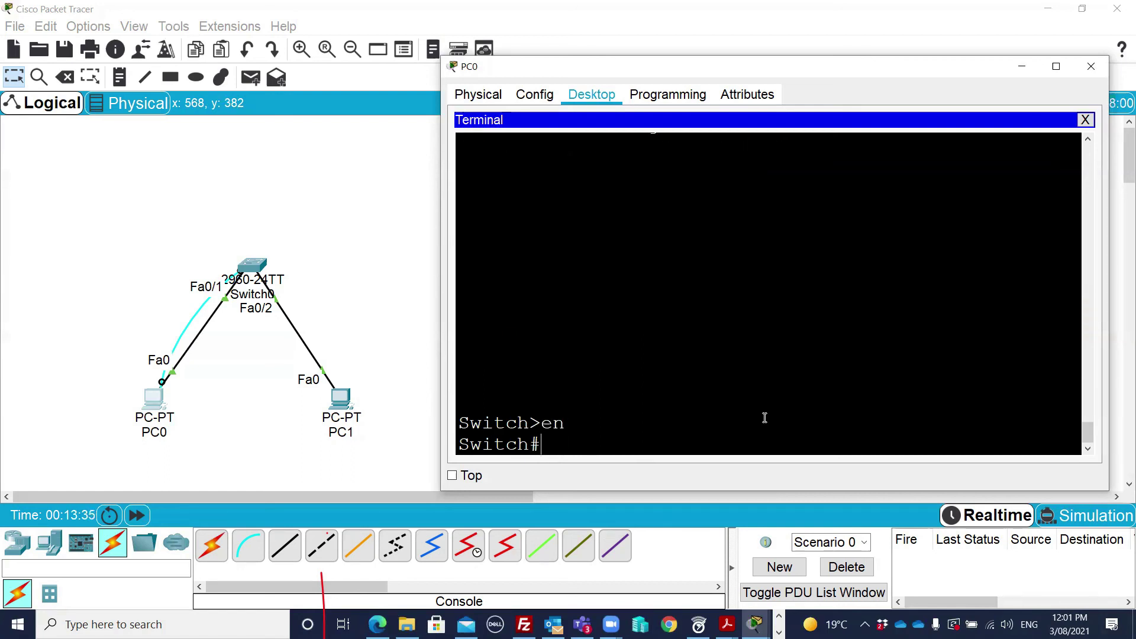
type("conf t")
key("Return")
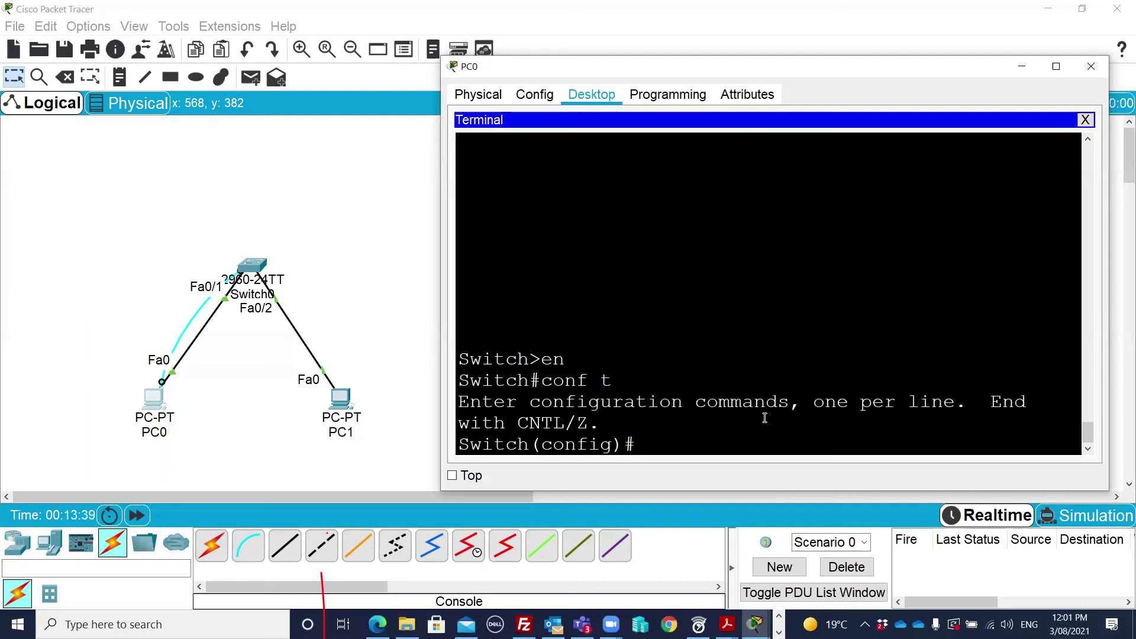